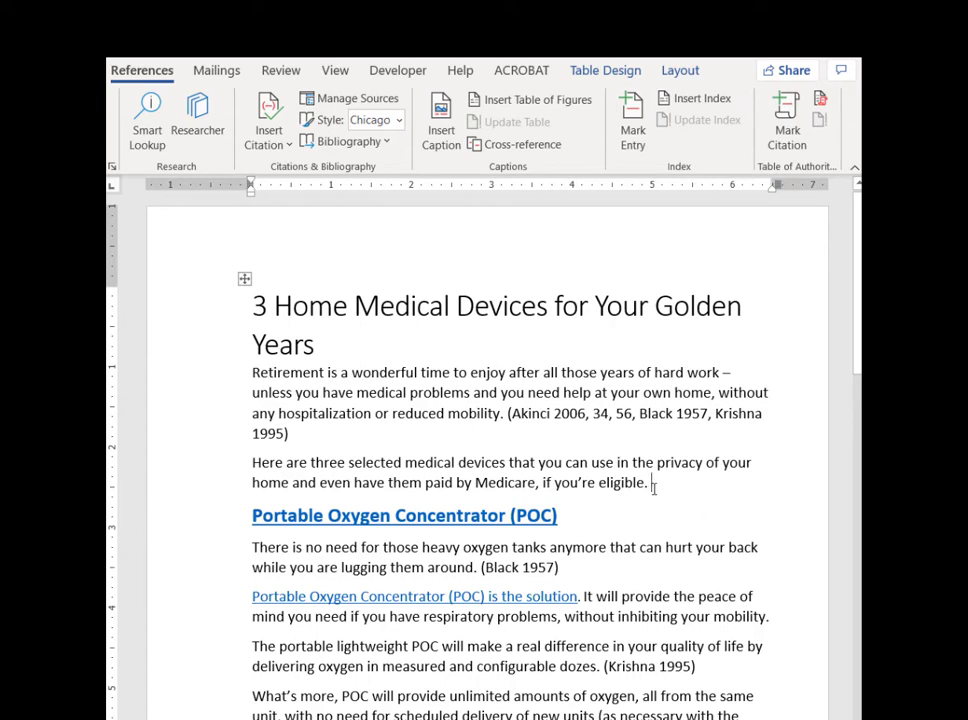
# Start a new citation source after the sentence ending "if you're eligible." and set its type to Journal Article.
pyautogui.click(290, 146)
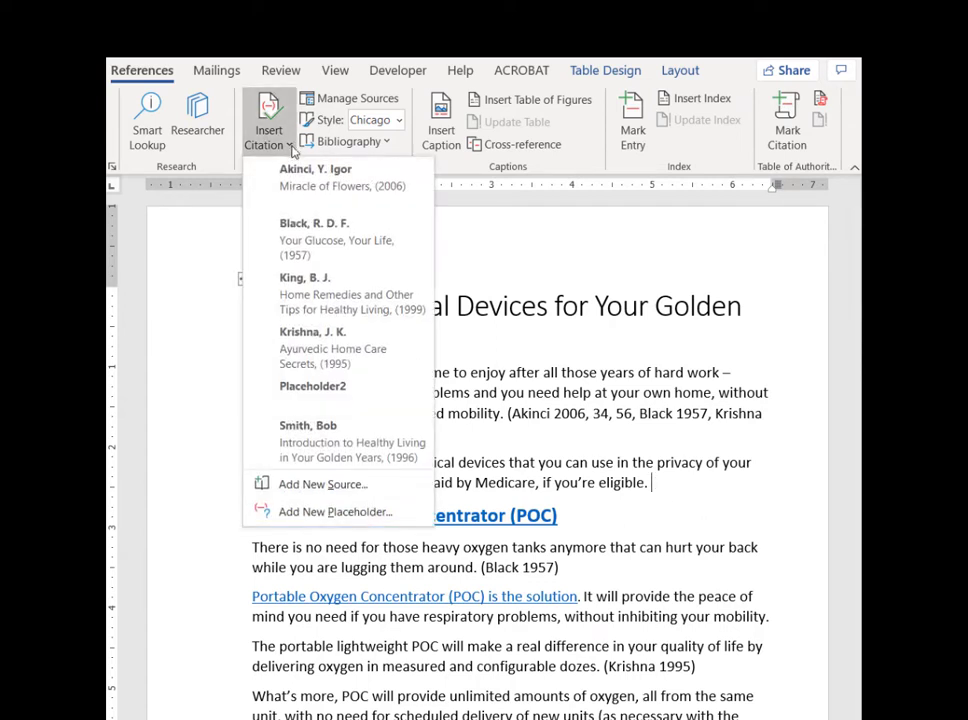
pyautogui.click(347, 488)
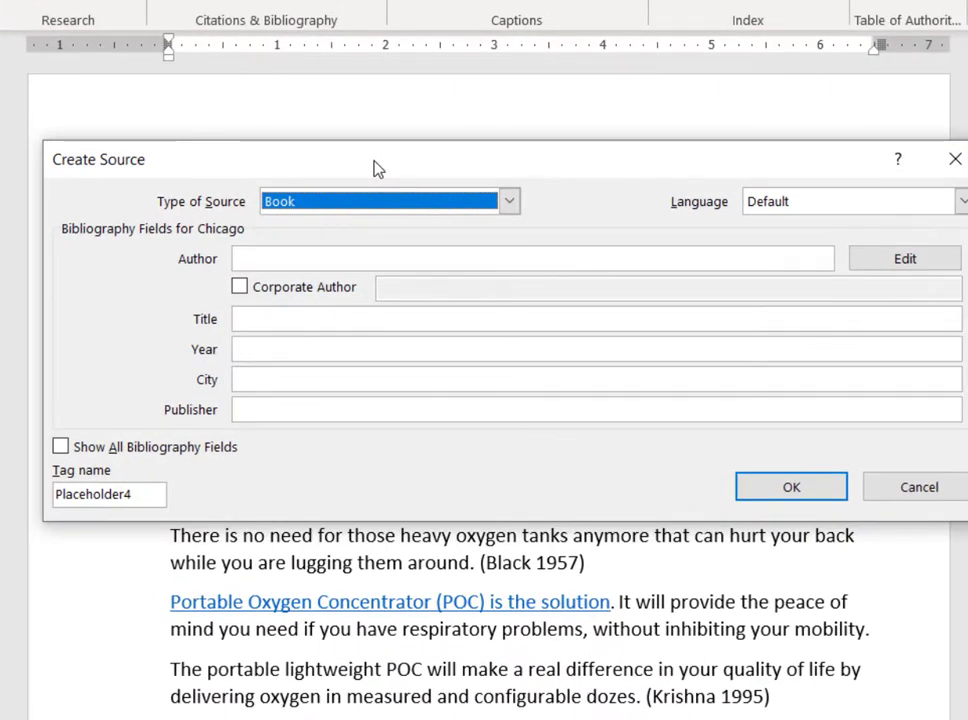
pyautogui.moveTo(376, 168); pyautogui.dragTo(365, 168)
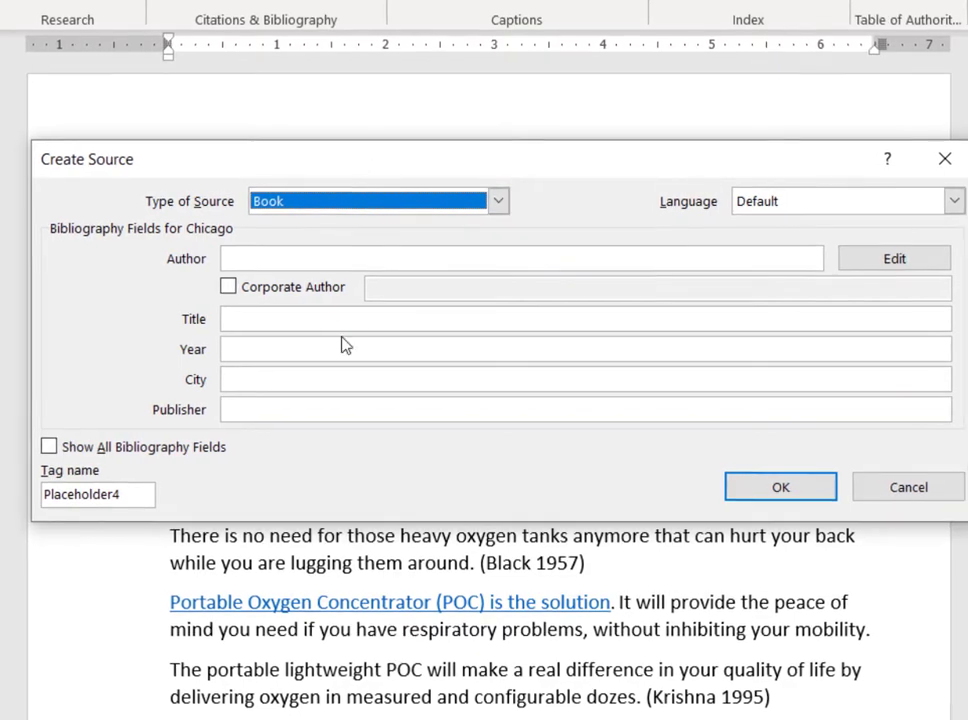
pyautogui.click(499, 201)
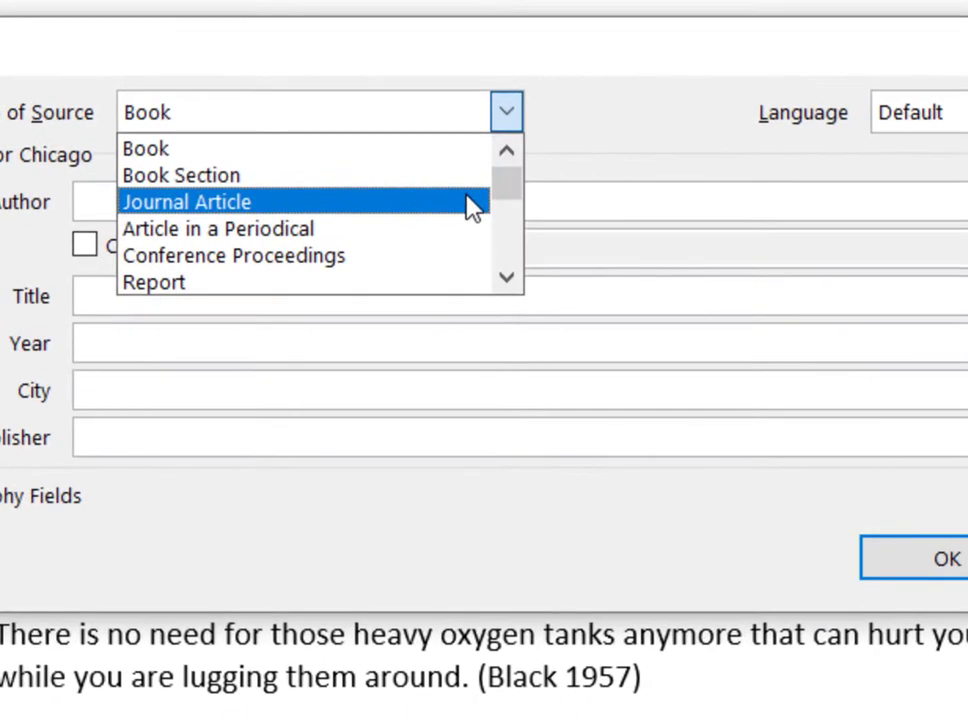
pyautogui.click(471, 207)
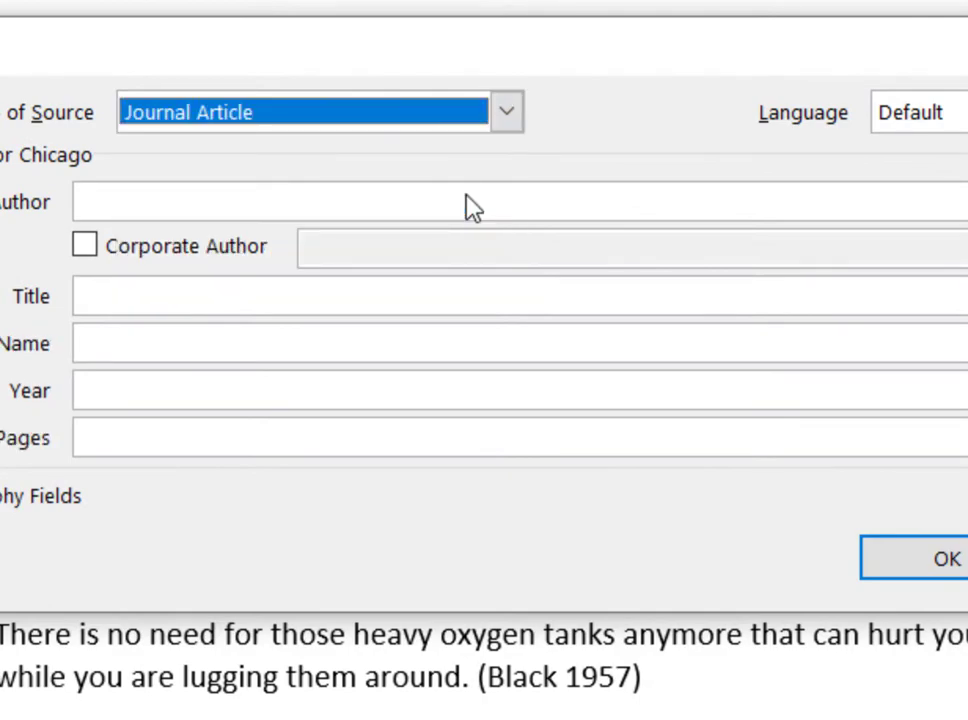
# Enter the author's surname and initials for the journal article source.
pyautogui.click(417, 199)
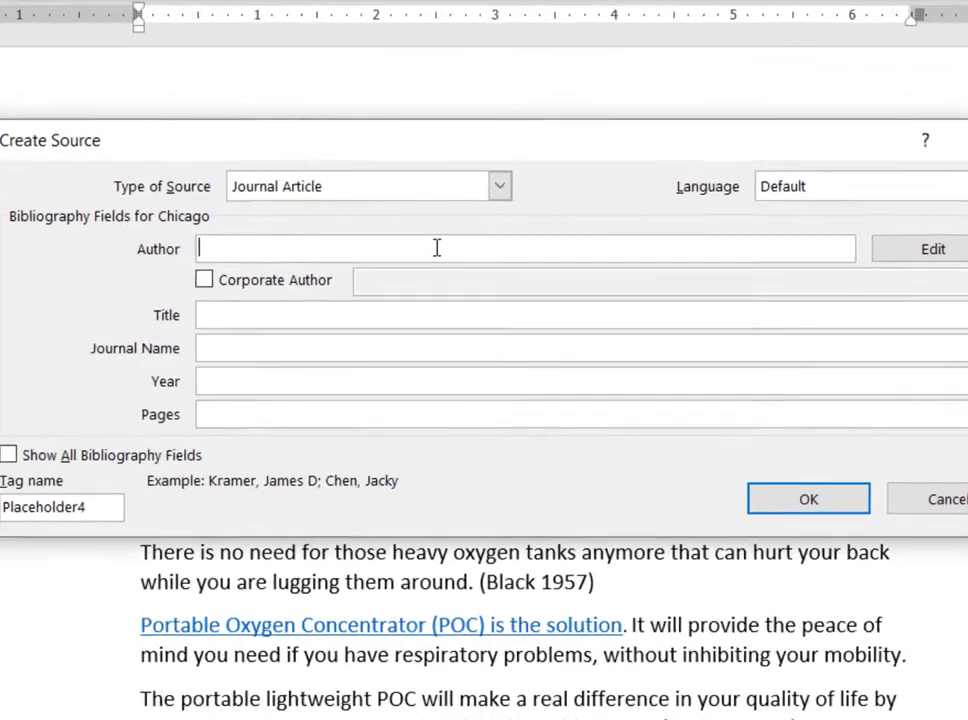
pyautogui.write('Johnson')
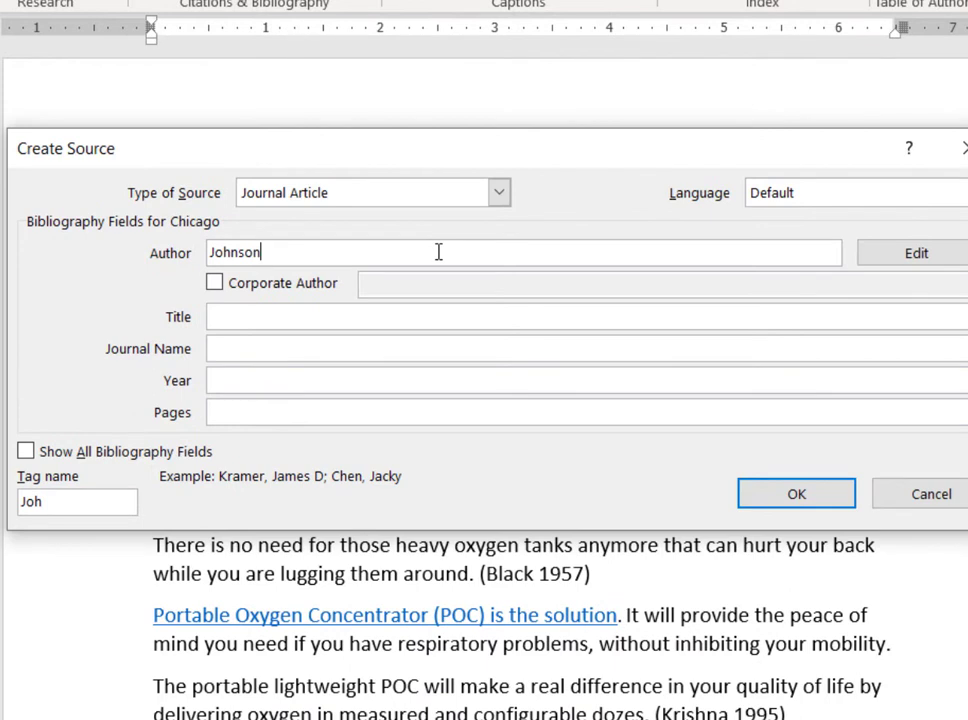
pyautogui.write(', A.B.C.')
# Enter the article title "The merits of ayurvedic and organic medicine", including the quotation marks.
pyautogui.click(413, 318)
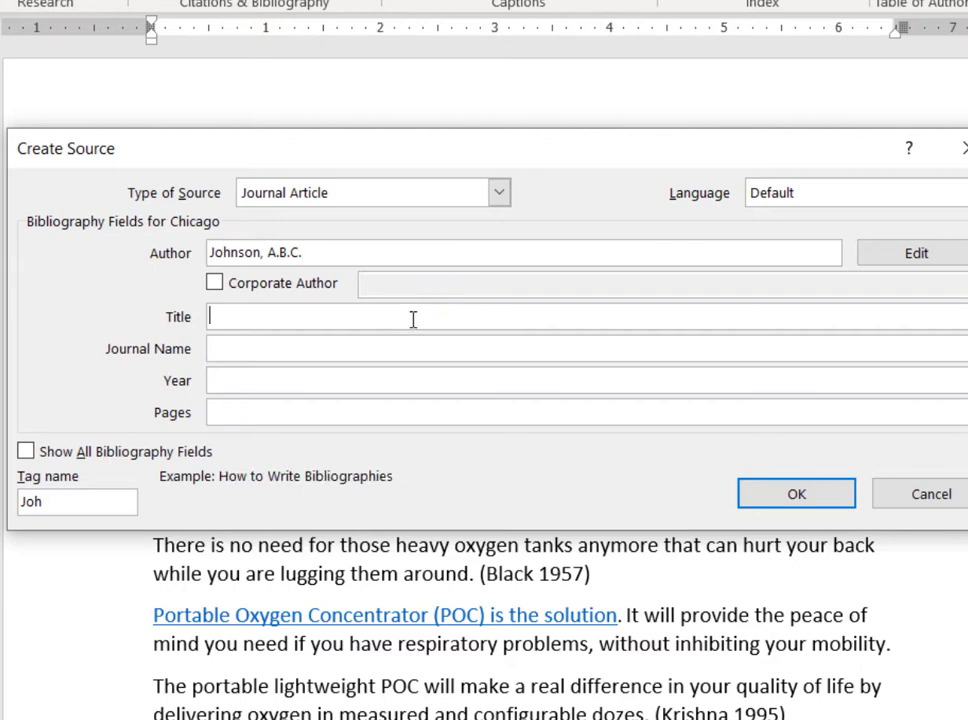
pyautogui.write('"The merits ')
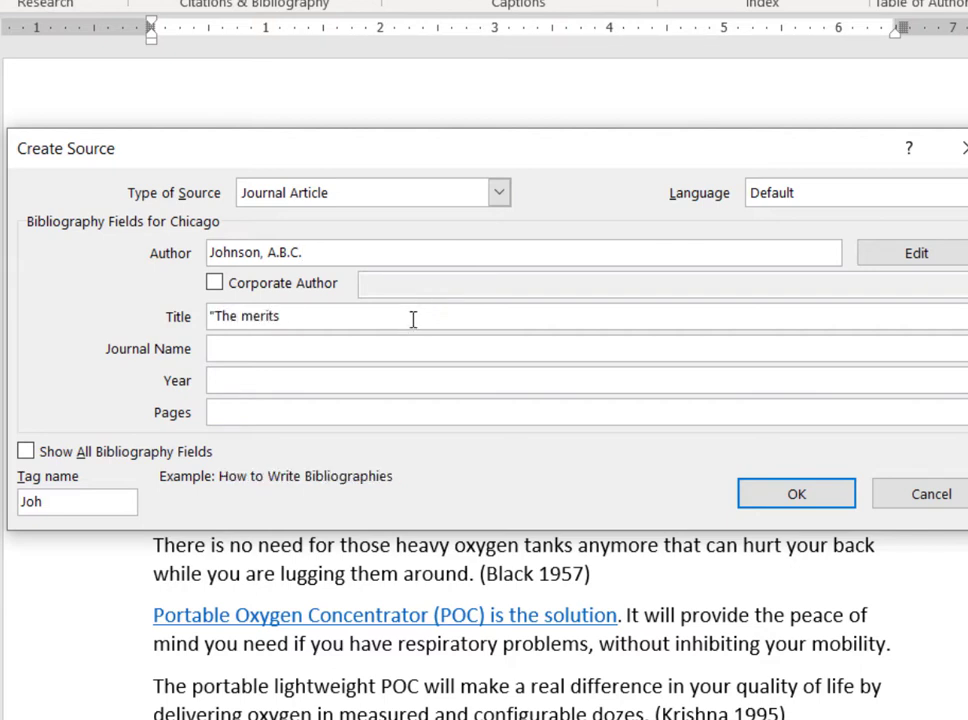
pyautogui.write('of ayurvedi')
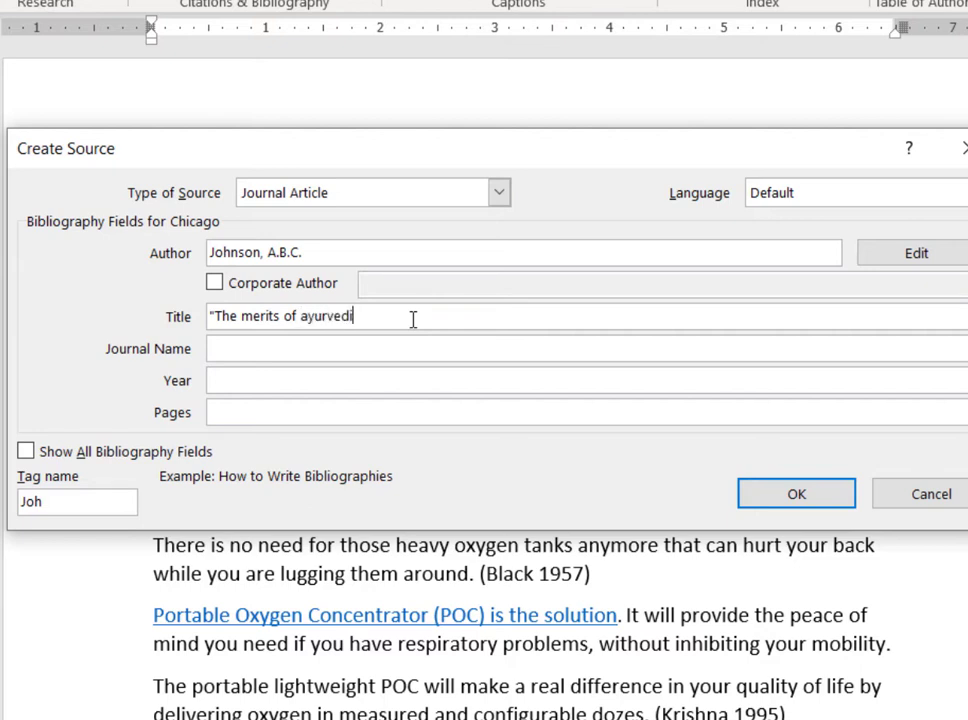
pyautogui.write('c and organic medicne')
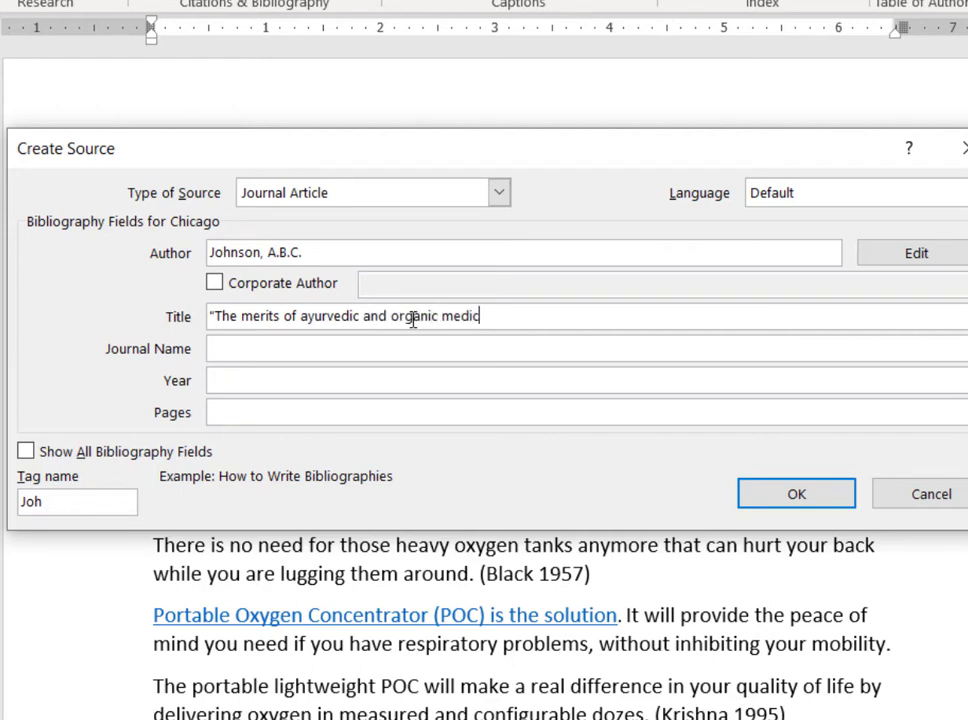
pyautogui.press('BackSpace')
pyautogui.press('BackSpace')
pyautogui.write('ine"')
# Enter "Journal of Ayurvedic Medication Science" as the journal name of the source.
pyautogui.click(261, 350)
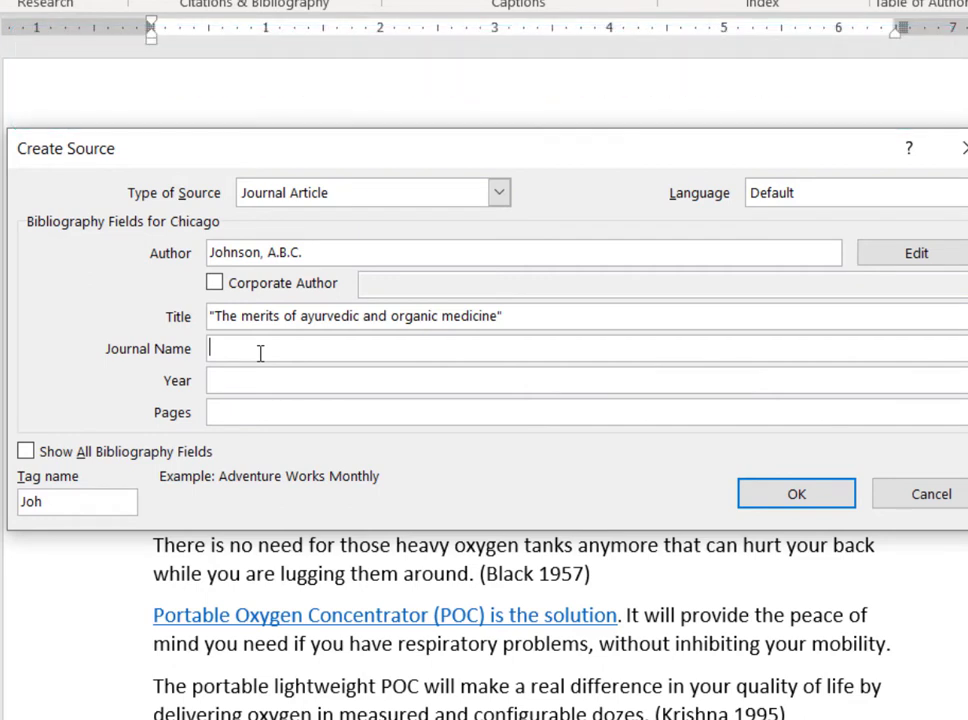
pyautogui.write('Journal of Ayurvedic ')
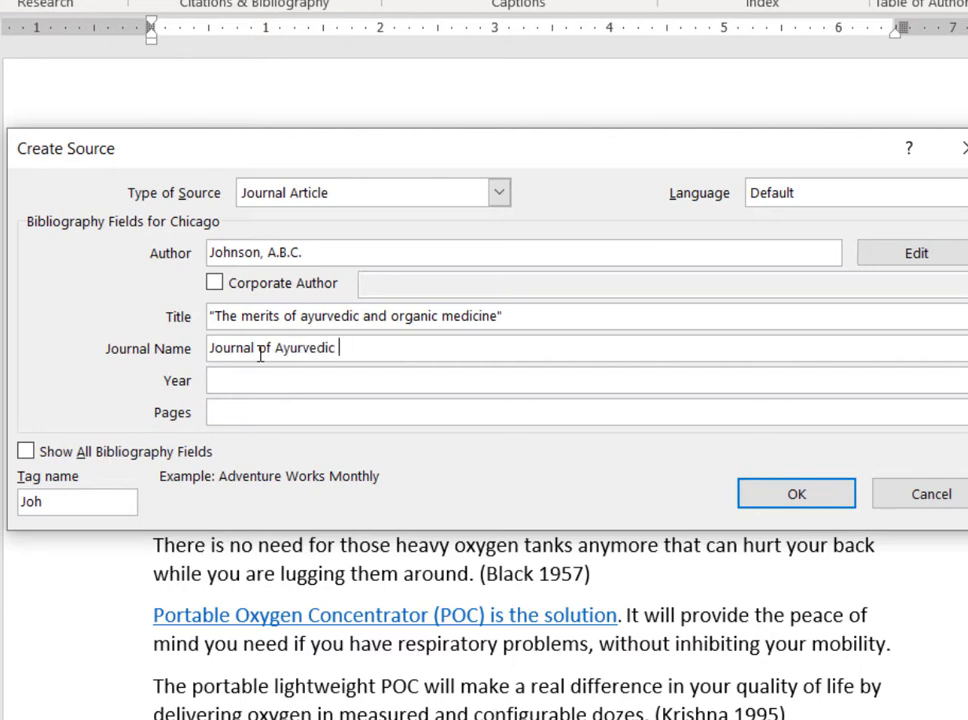
pyautogui.write('Medicatio')
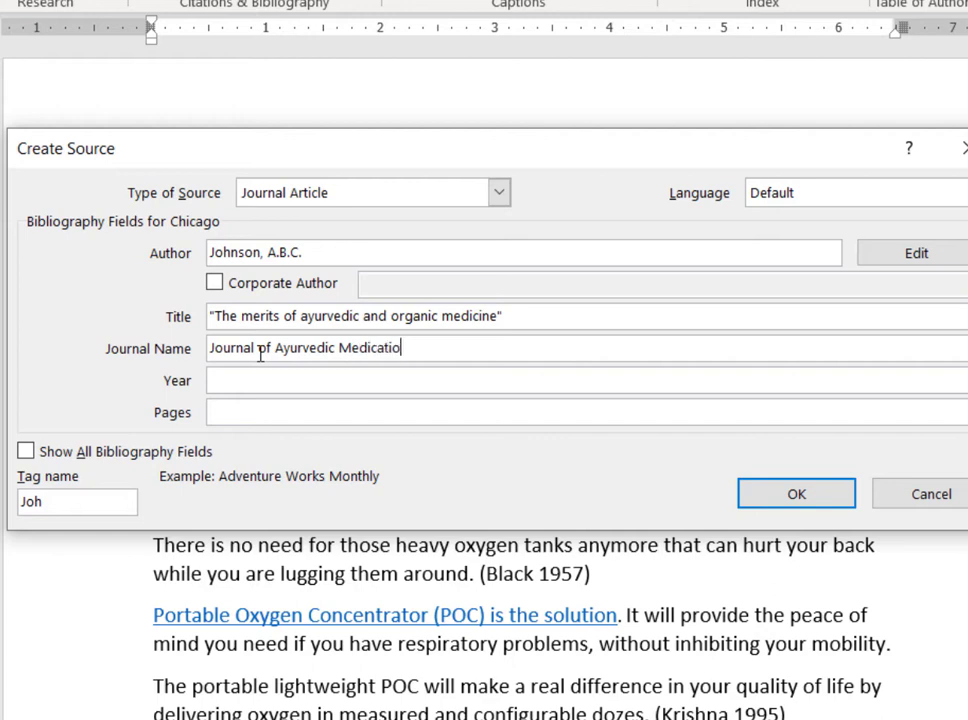
pyautogui.write('n Science')
# Set the source's year to 2015 and its pages to 12 - 45.
pyautogui.click(278, 375)
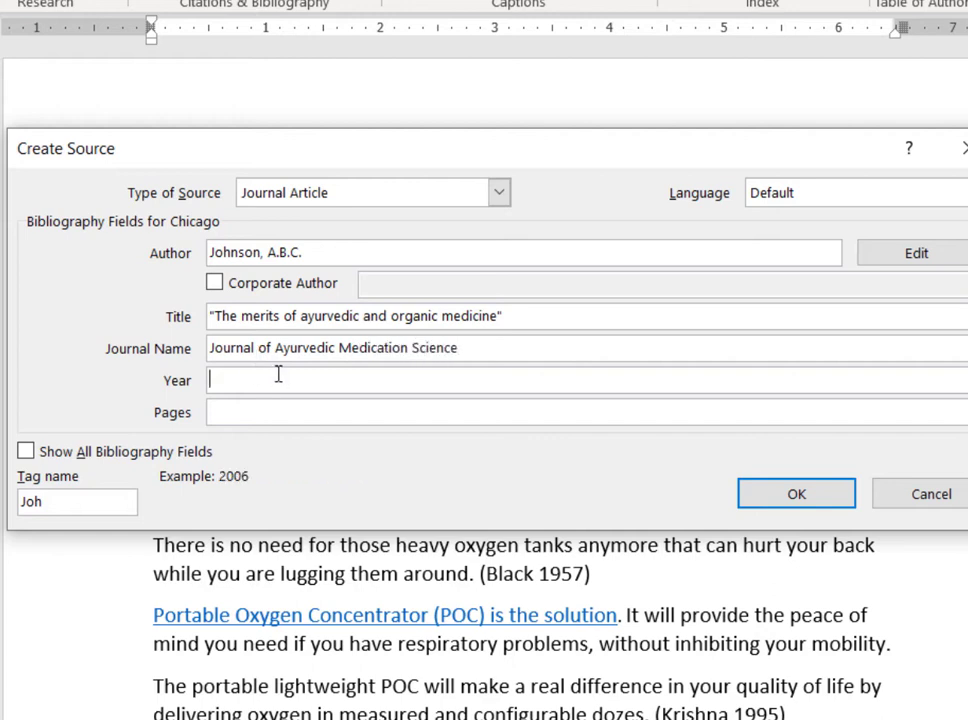
pyautogui.write('2015')
pyautogui.click(305, 407)
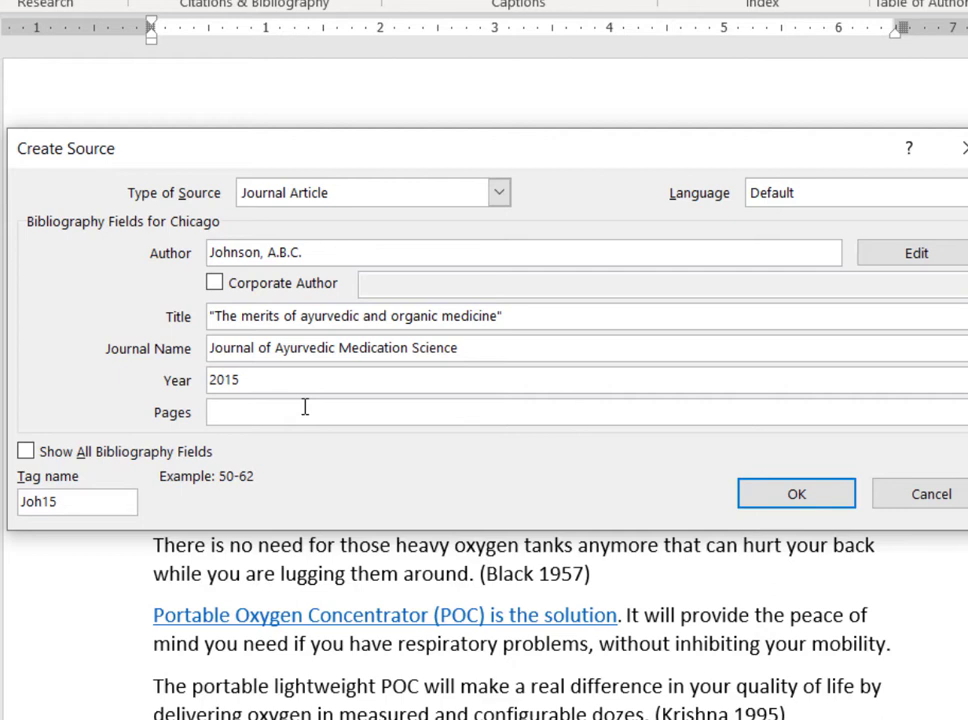
pyautogui.write('12 - 45')
# Show all bibliography fields for the source and enter the editor's full name.
pyautogui.click(25, 452)
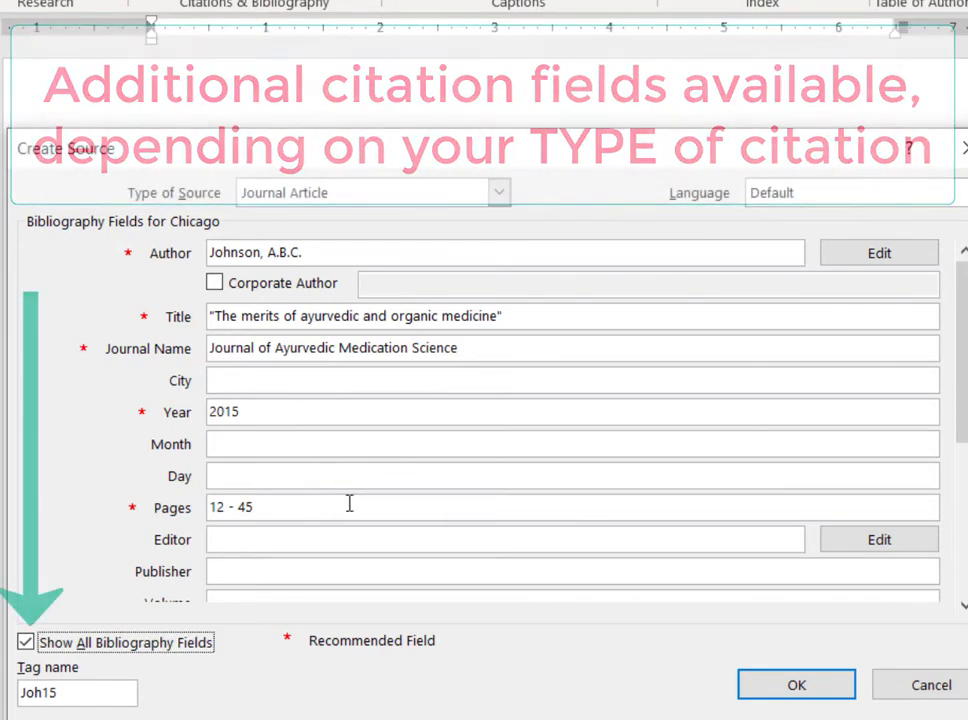
pyautogui.moveTo(965, 388); pyautogui.dragTo(962, 512)
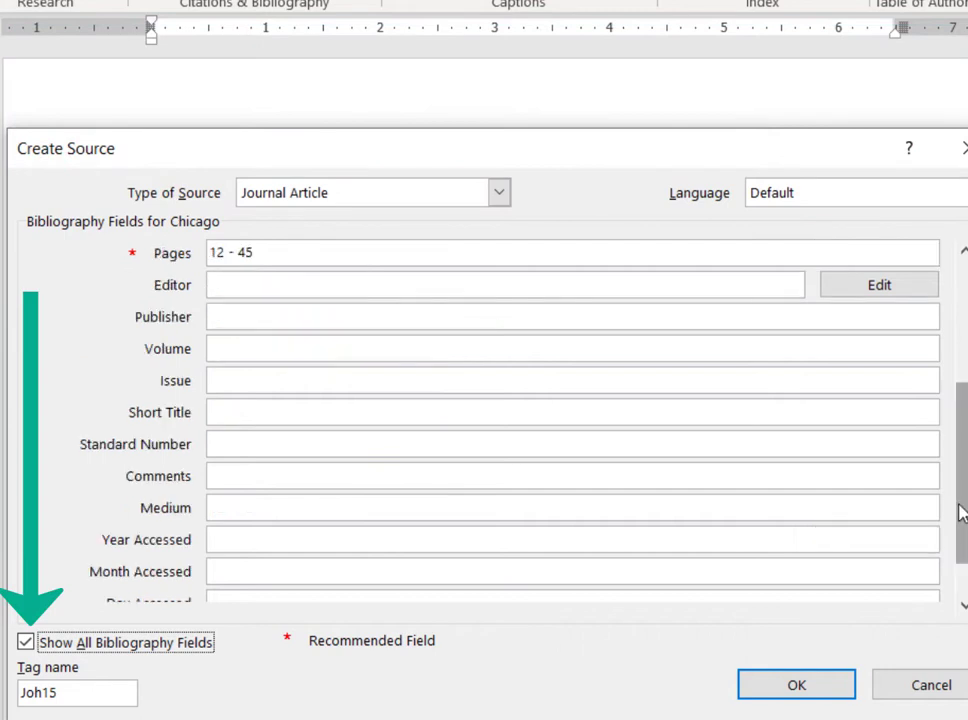
pyautogui.click(264, 284)
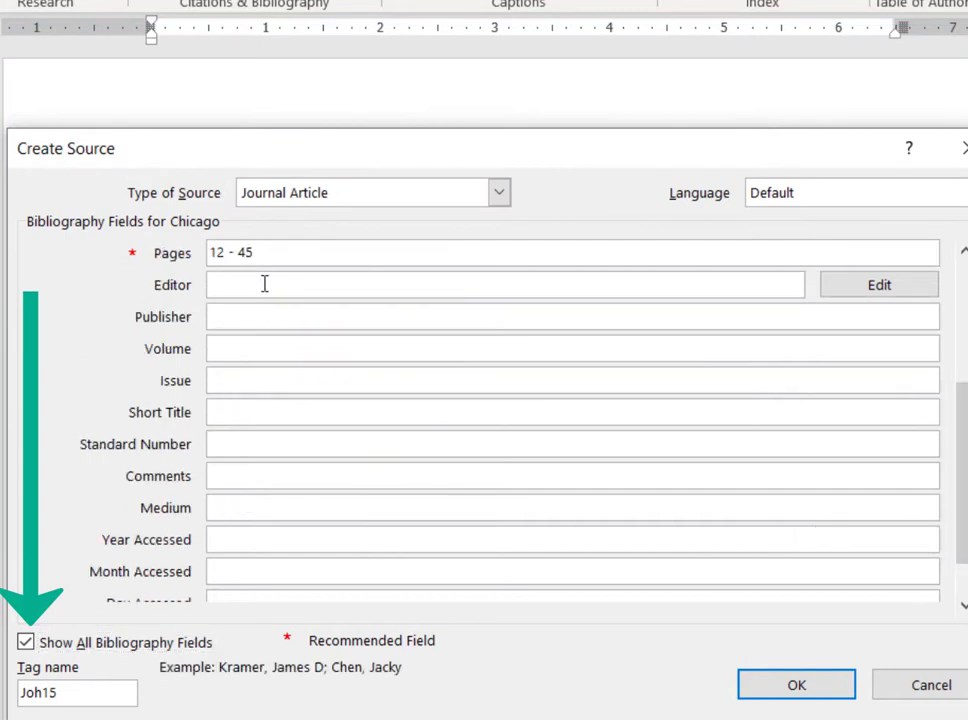
pyautogui.write('Bob Iyenga')
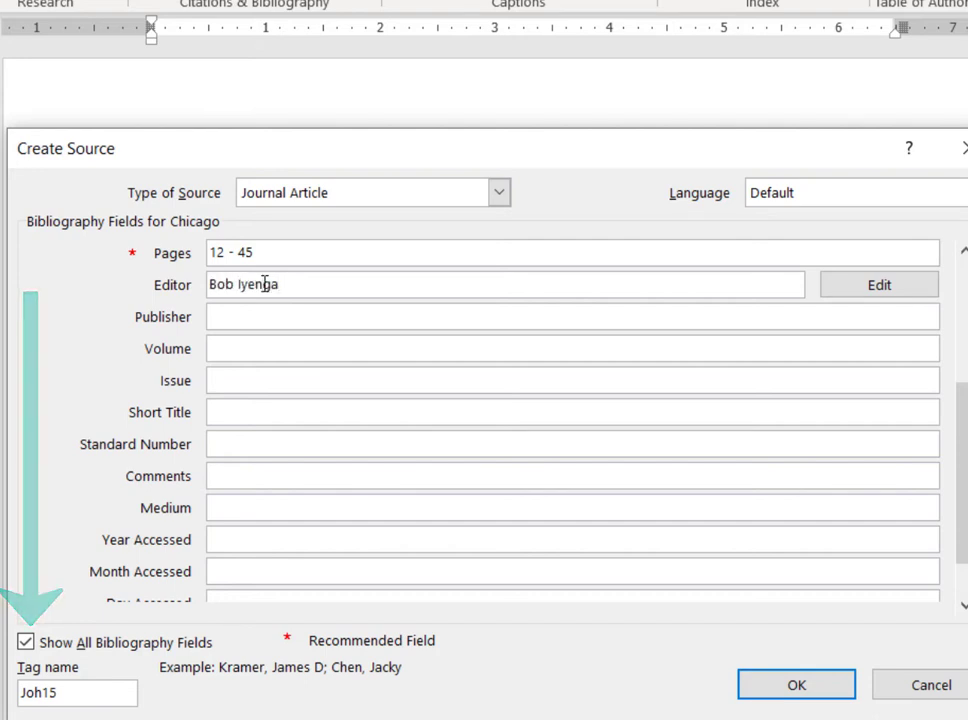
pyautogui.write('rawski')
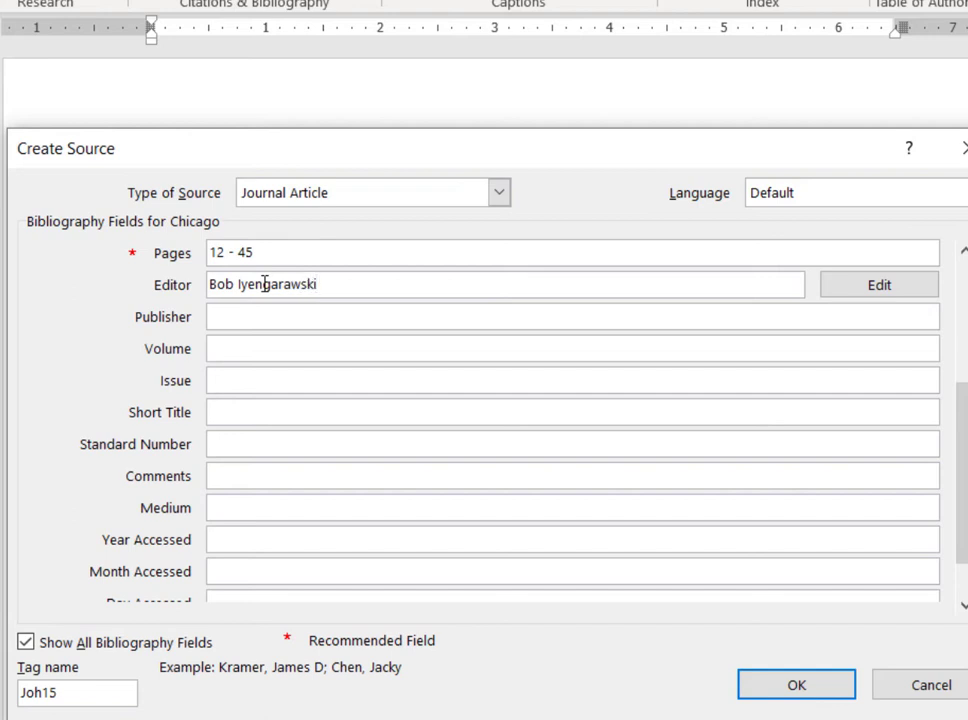
# Set the journal article's volume to 6 and its issue to 23.
pyautogui.click(253, 348)
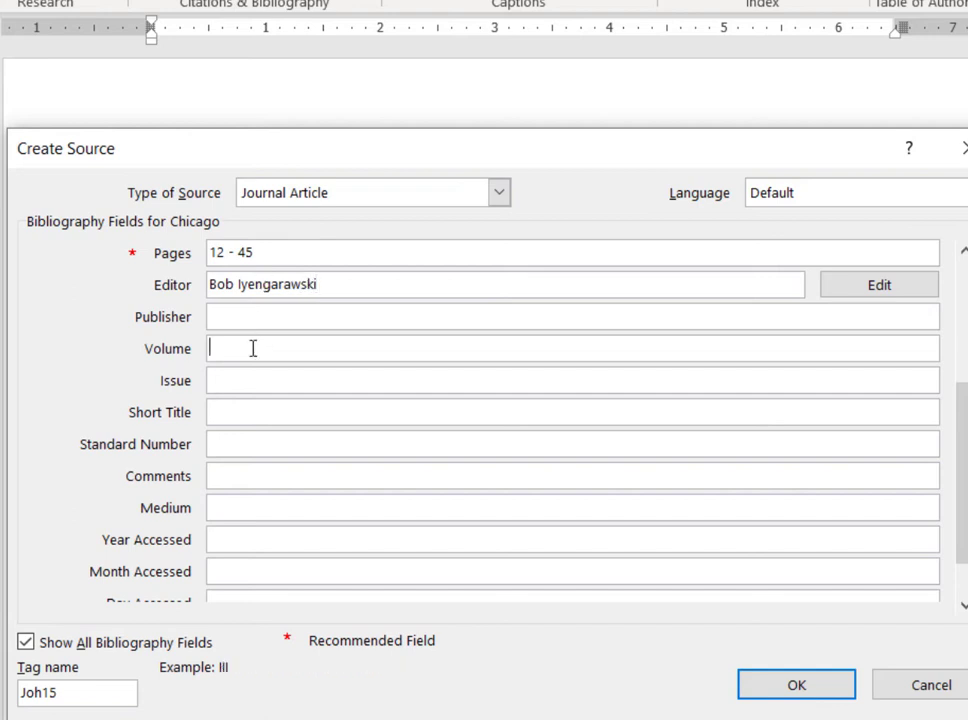
pyautogui.write('6')
pyautogui.click(251, 380)
pyautogui.write('23')
# Hide the additional bibliography fields and save the source, inserting its citation in the text.
pyautogui.moveTo(962, 450)
pyautogui.mouseDown()
pyautogui.moveTo(946, 550)
pyautogui.moveTo(963, 440)
pyautogui.mouseUp()
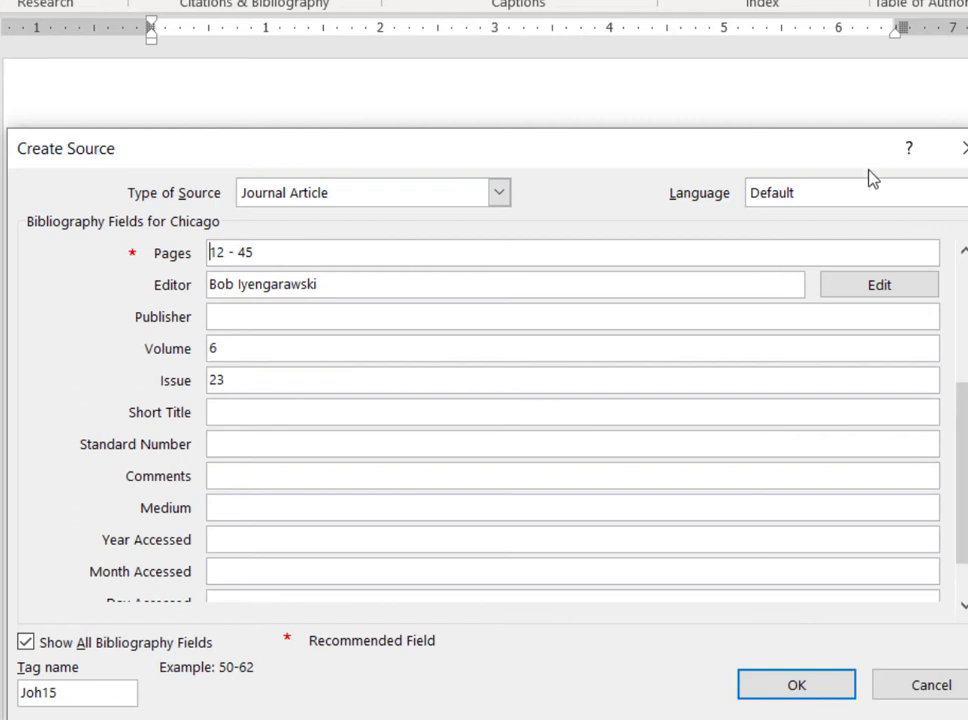
pyautogui.click(964, 329)
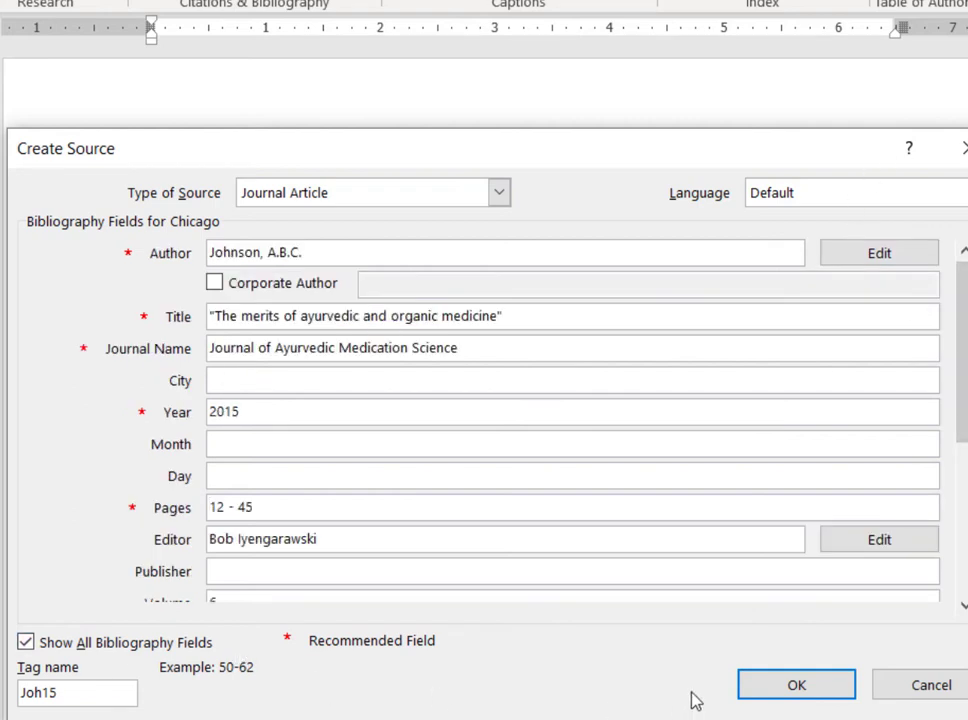
pyautogui.click(25, 642)
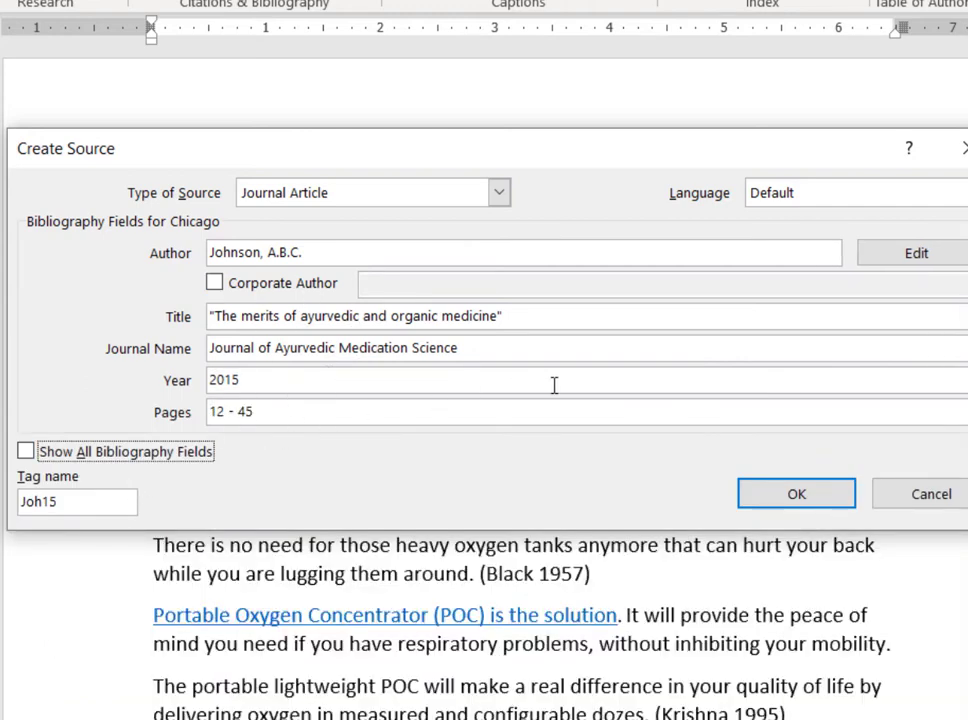
pyautogui.click(762, 496)
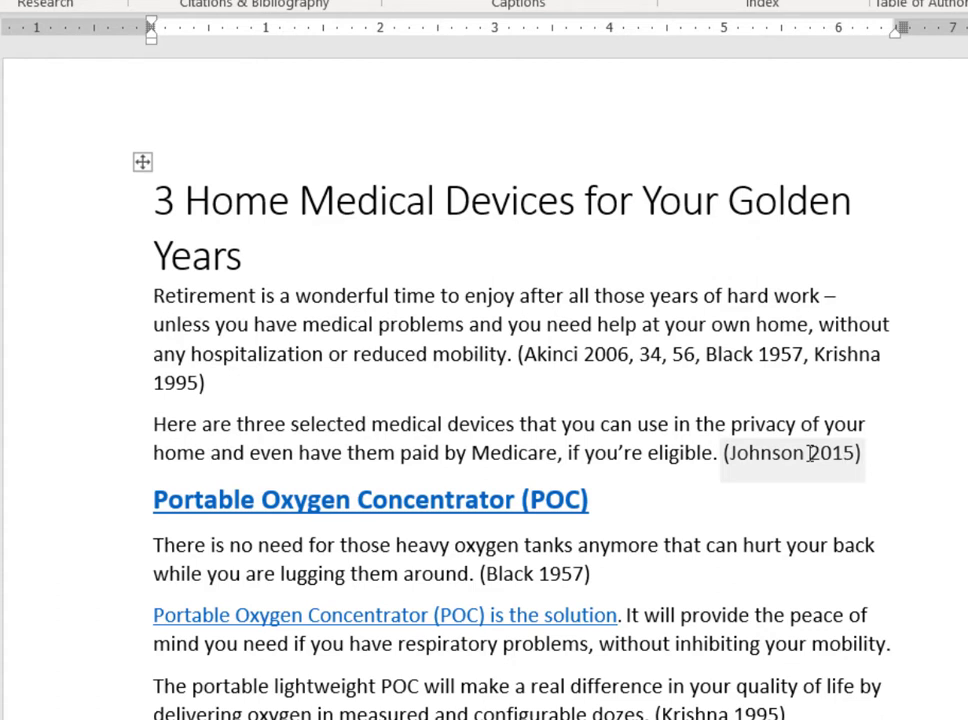
# Edit the new 2015 citation after "if you're eligible." to add pages 2, 5.
pyautogui.click(804, 456)
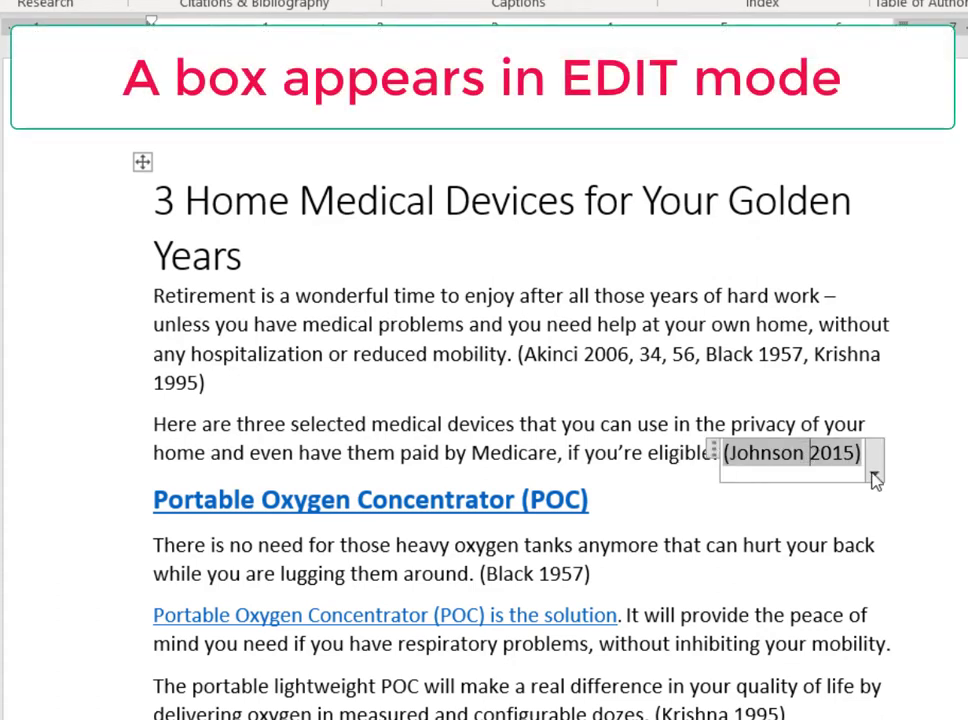
pyautogui.click(874, 477)
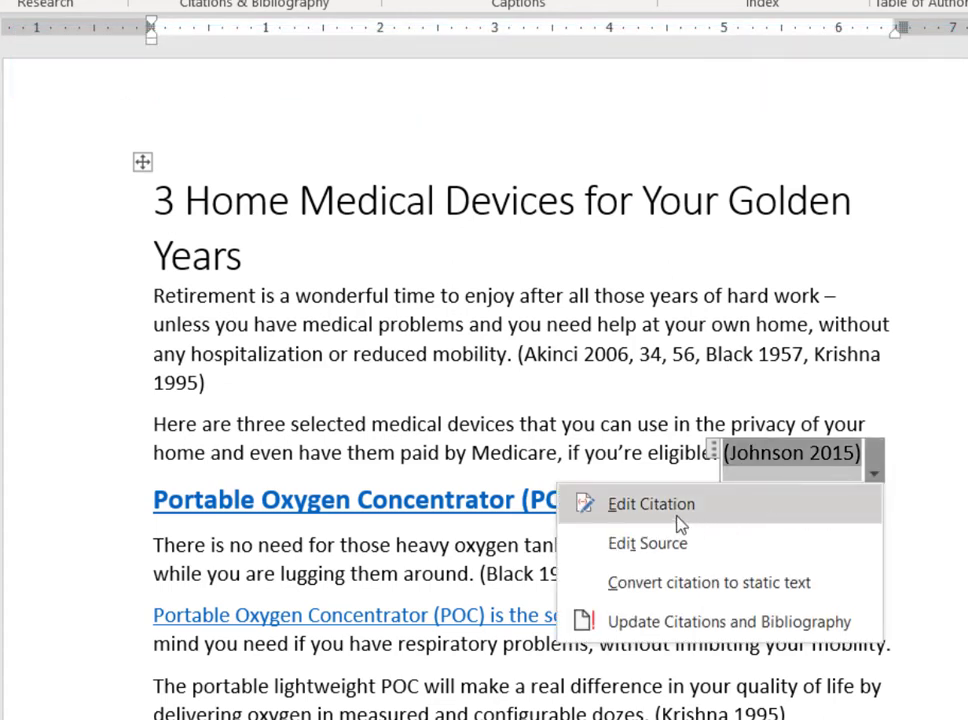
pyautogui.click(651, 504)
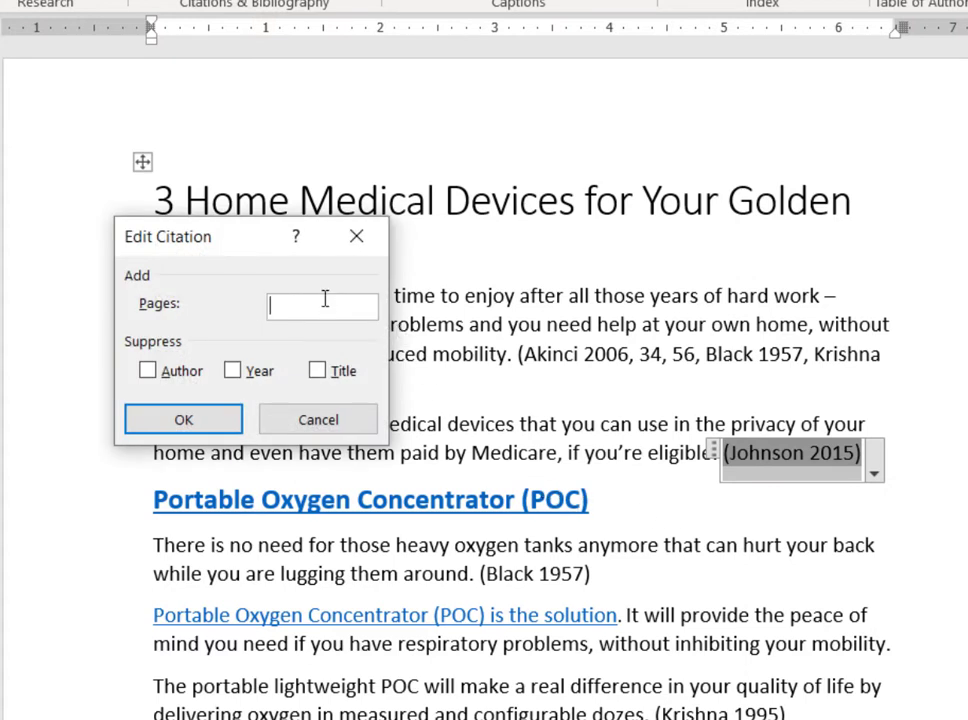
pyautogui.write('2, 5')
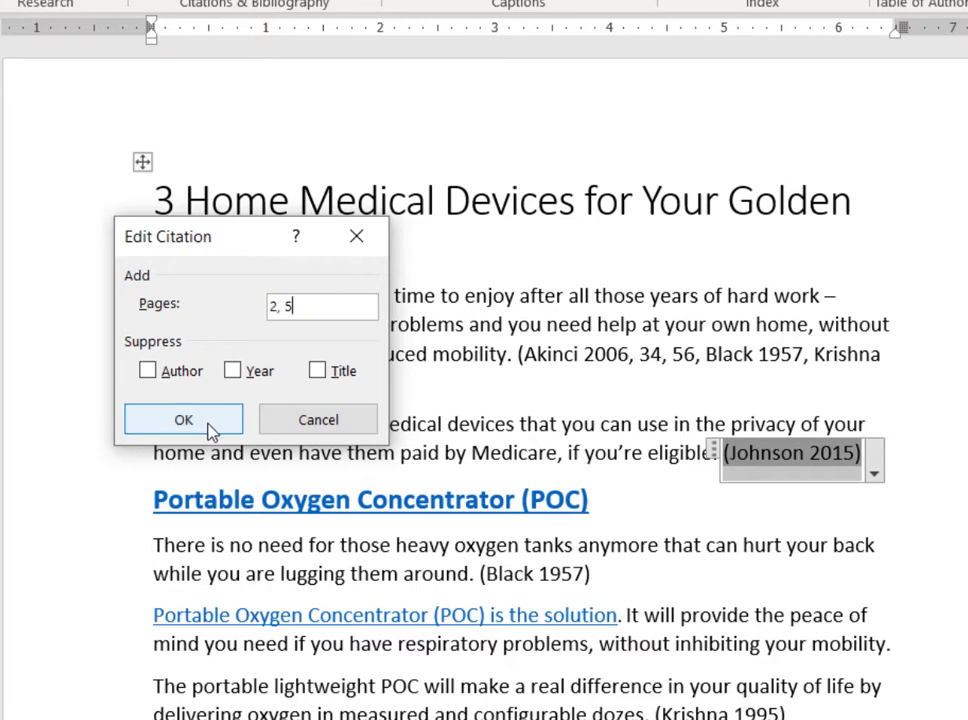
pyautogui.click(210, 428)
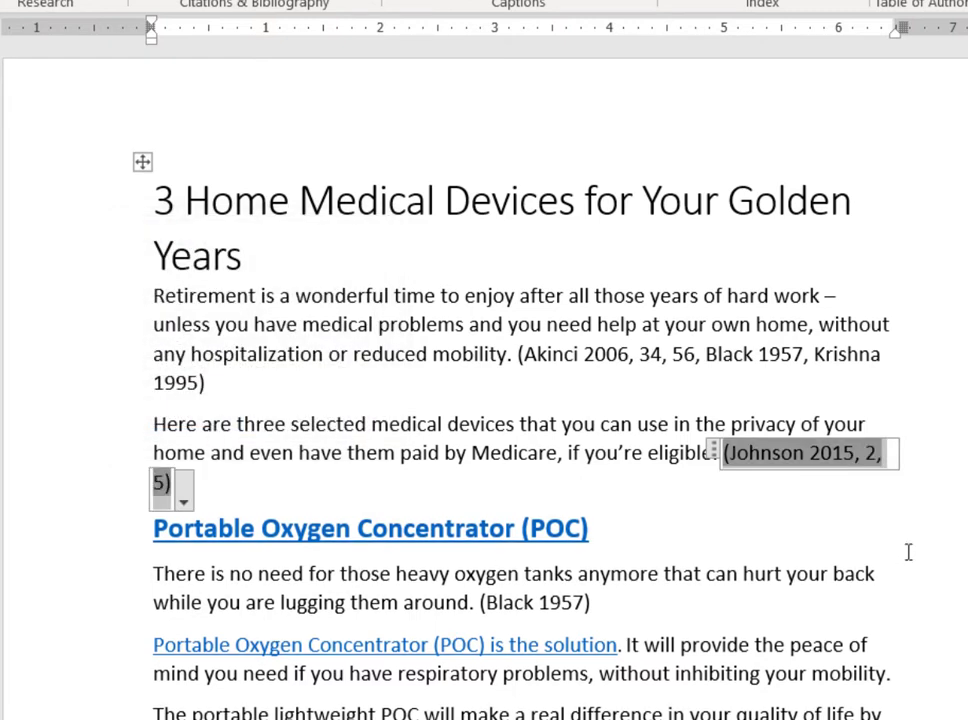
# Edit the source of the 2015 citation, replacing the author's surname and updating both the master list and the current document.
pyautogui.click(185, 503)
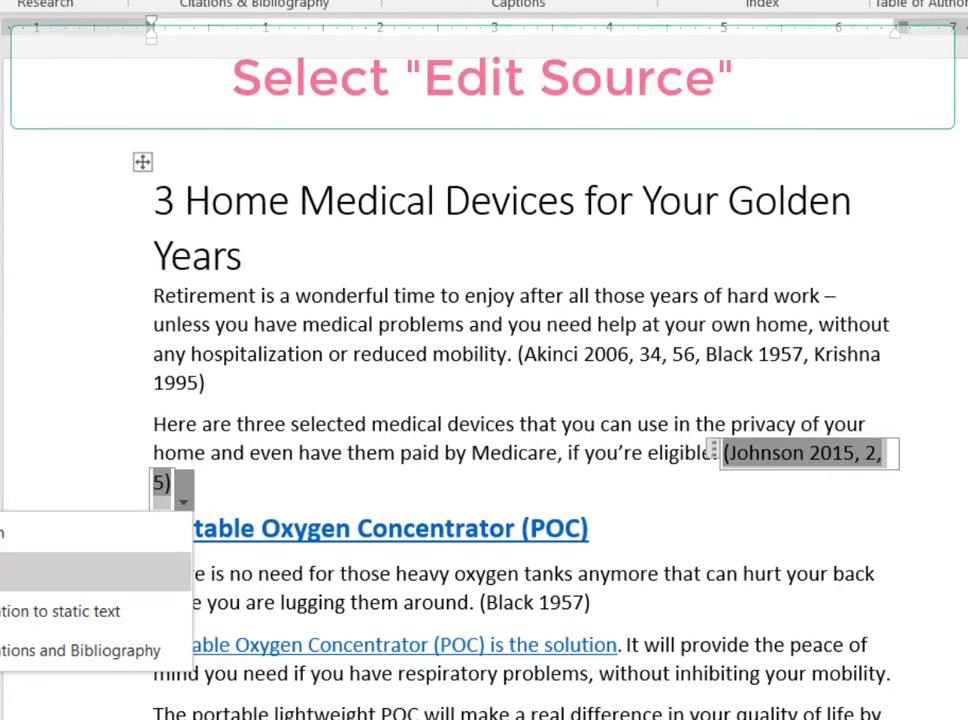
pyautogui.click(95, 571)
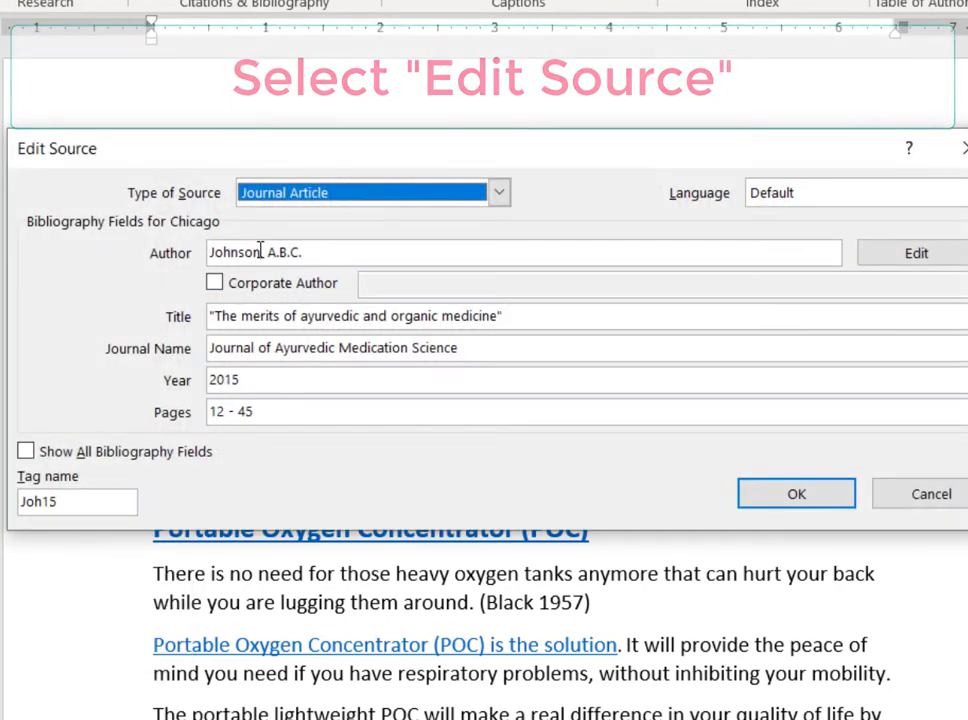
pyautogui.moveTo(259, 252); pyautogui.dragTo(209, 252)
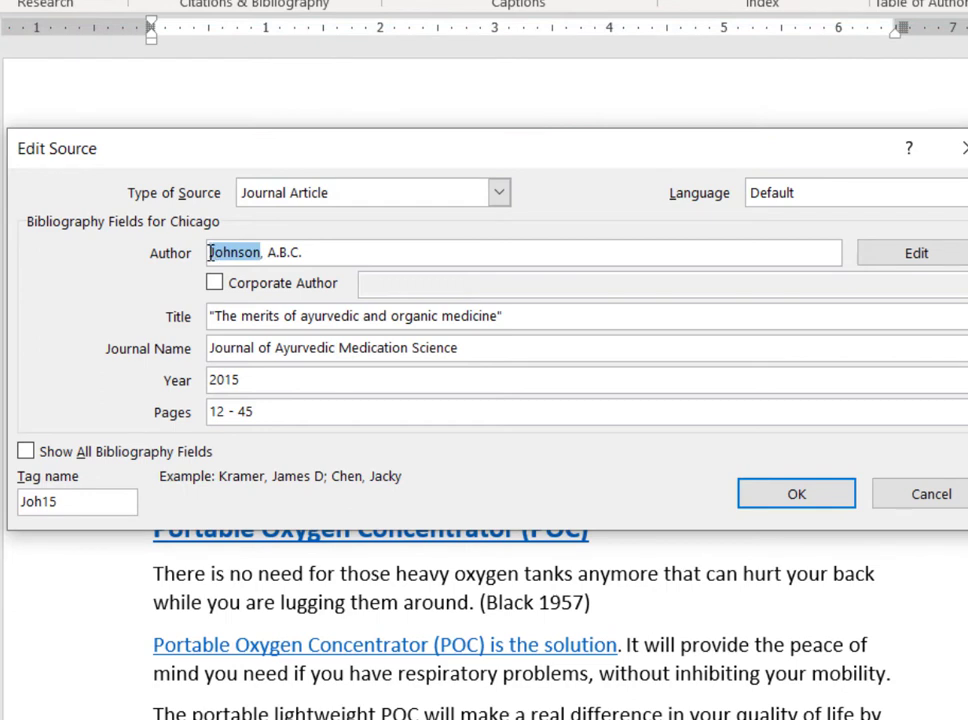
pyautogui.write('alakrishna')
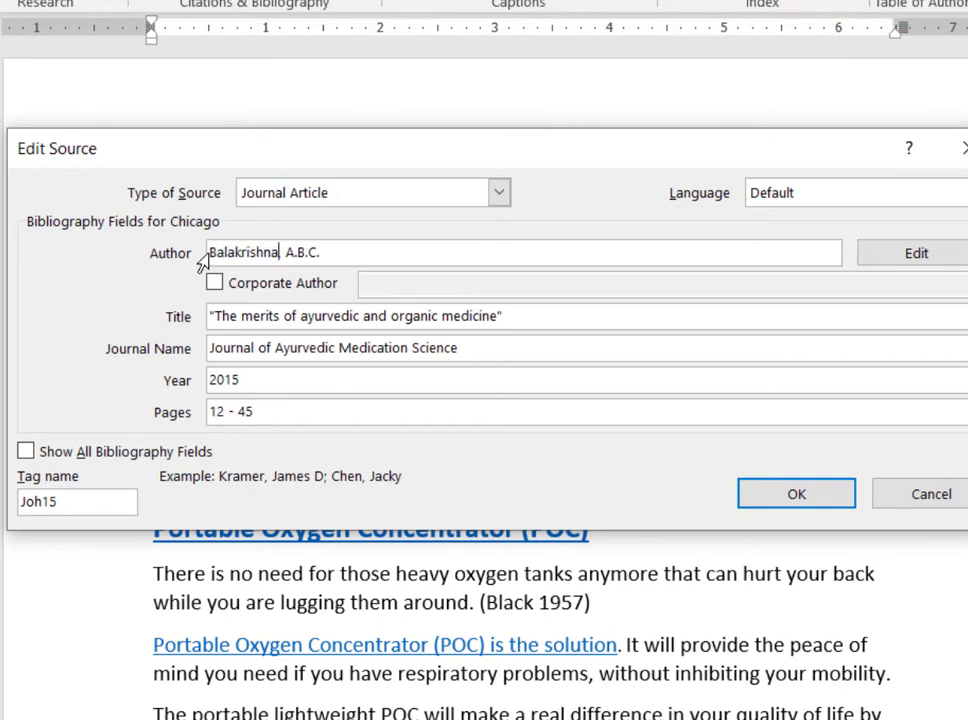
pyautogui.write(',')
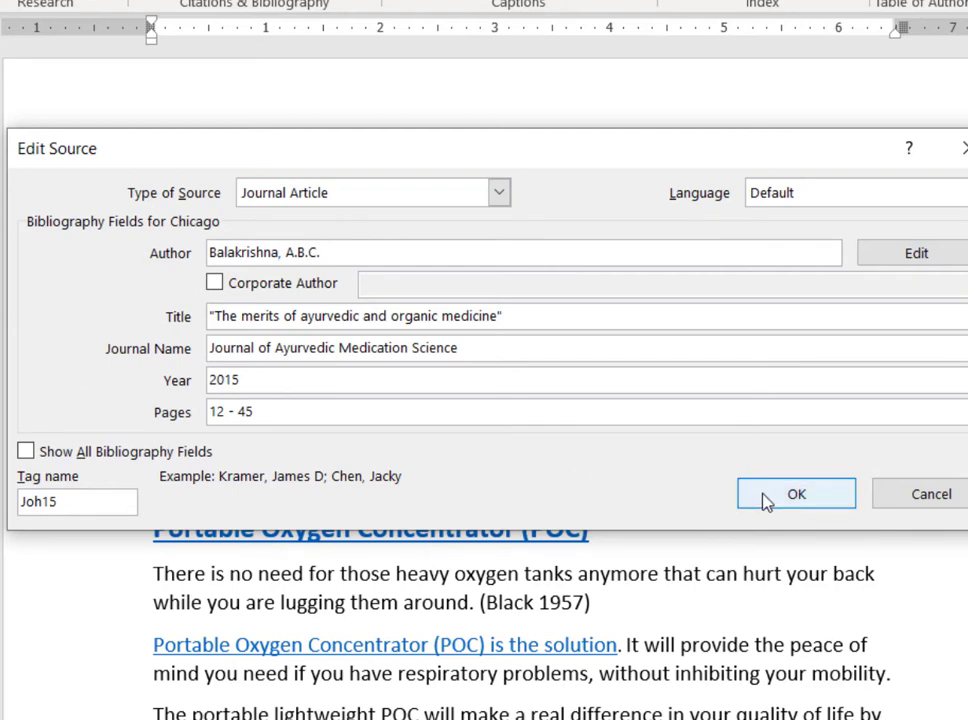
pyautogui.click(765, 497)
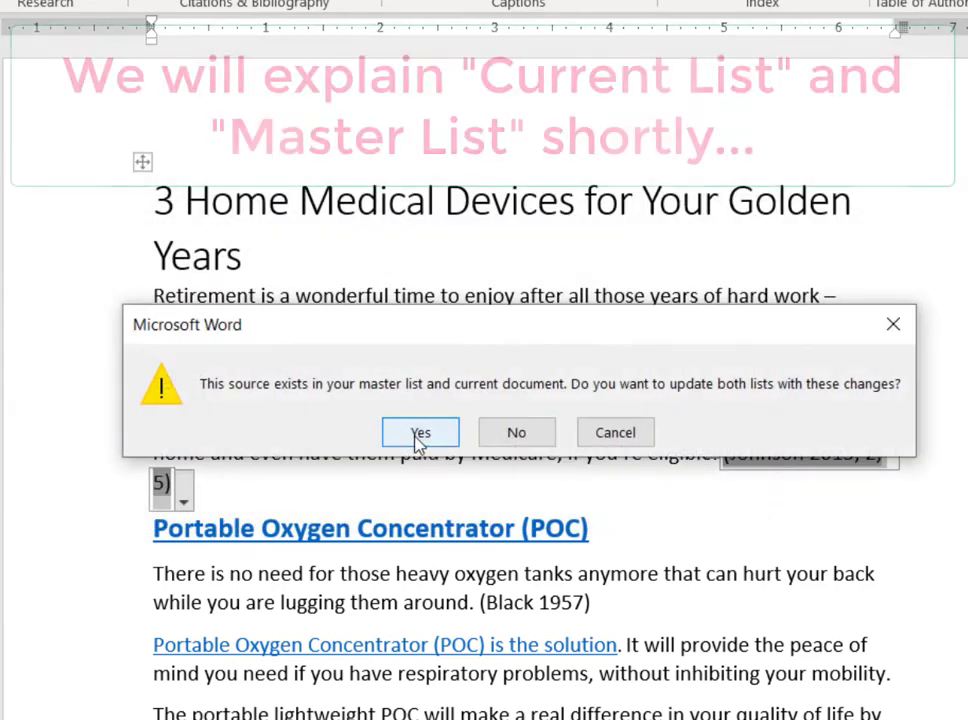
pyautogui.click(418, 440)
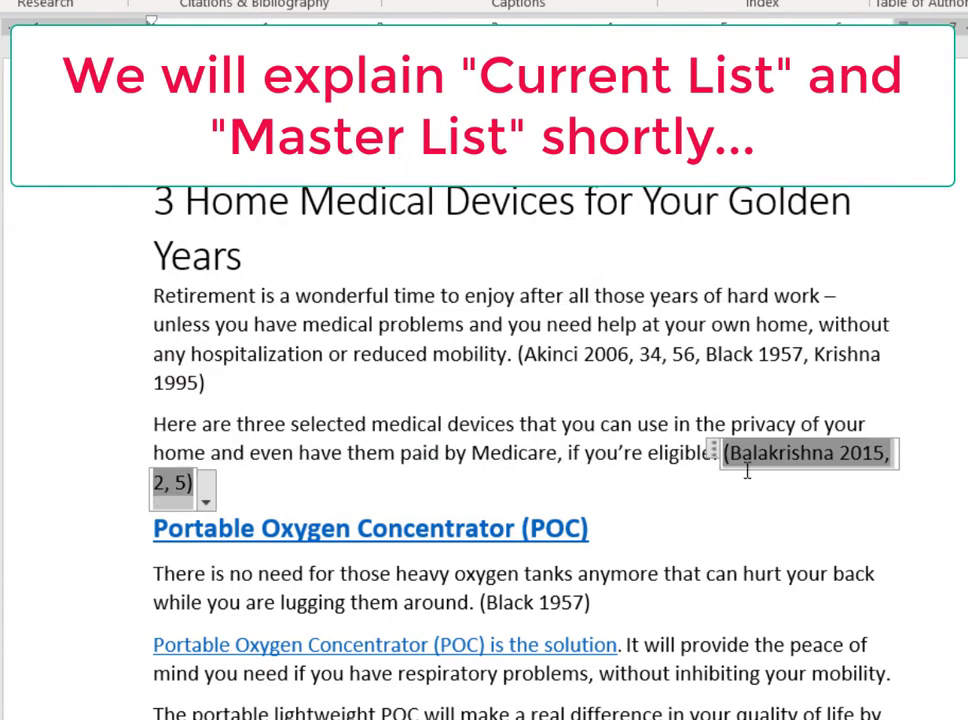
pyautogui.click(714, 482)
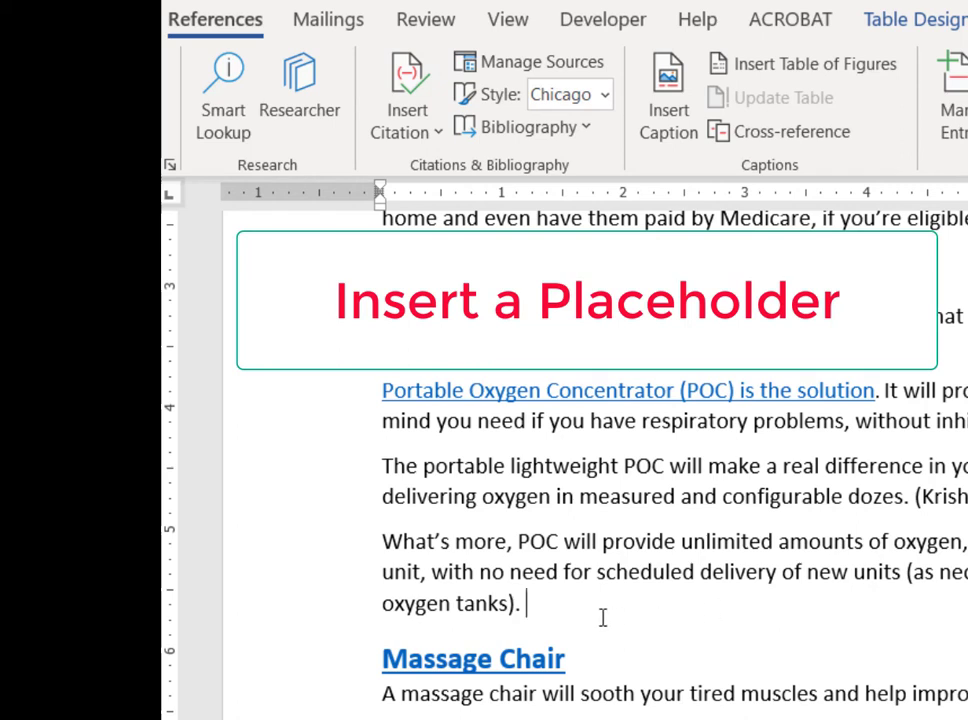
# Insert a citation placeholder with the default name after "oxygen tanks)." at the end of the Portable Oxygen Concentrator section.
pyautogui.click(534, 607)
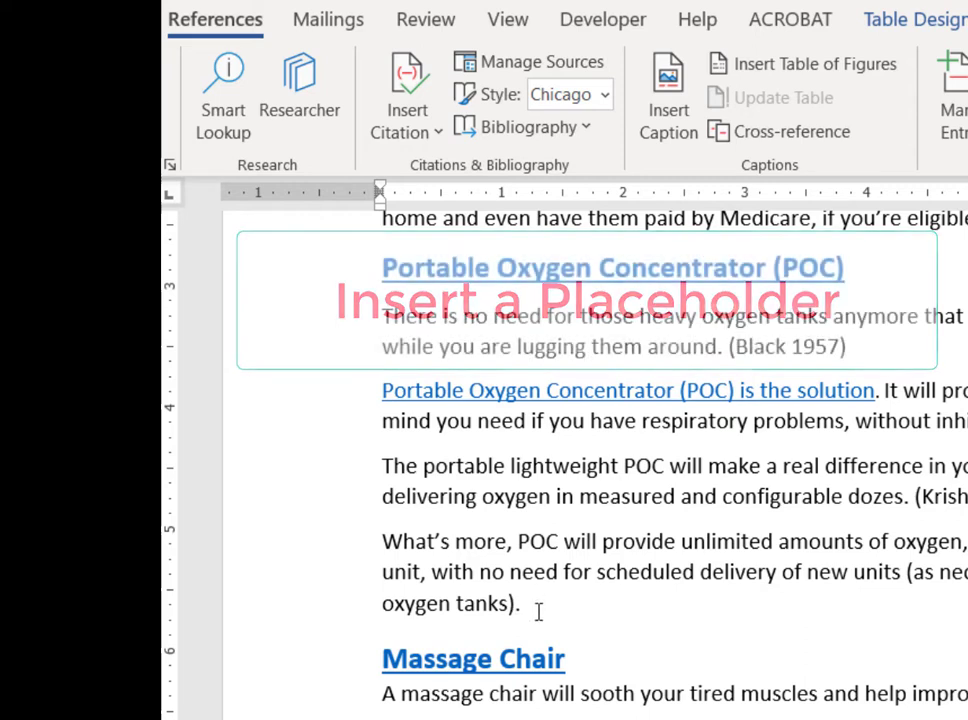
pyautogui.click(430, 134)
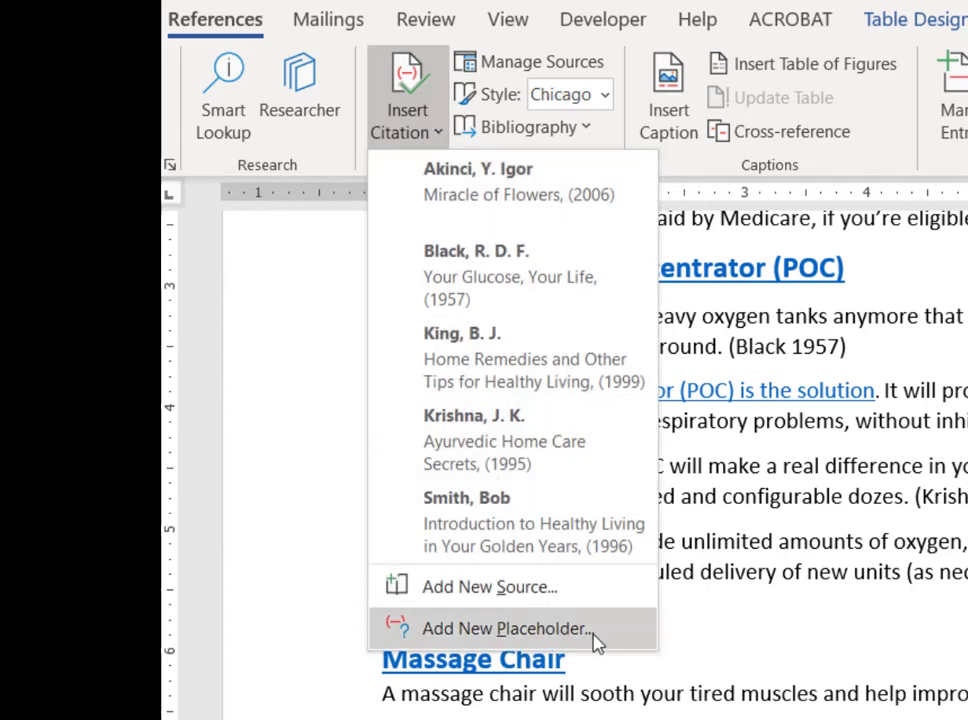
pyautogui.click(505, 628)
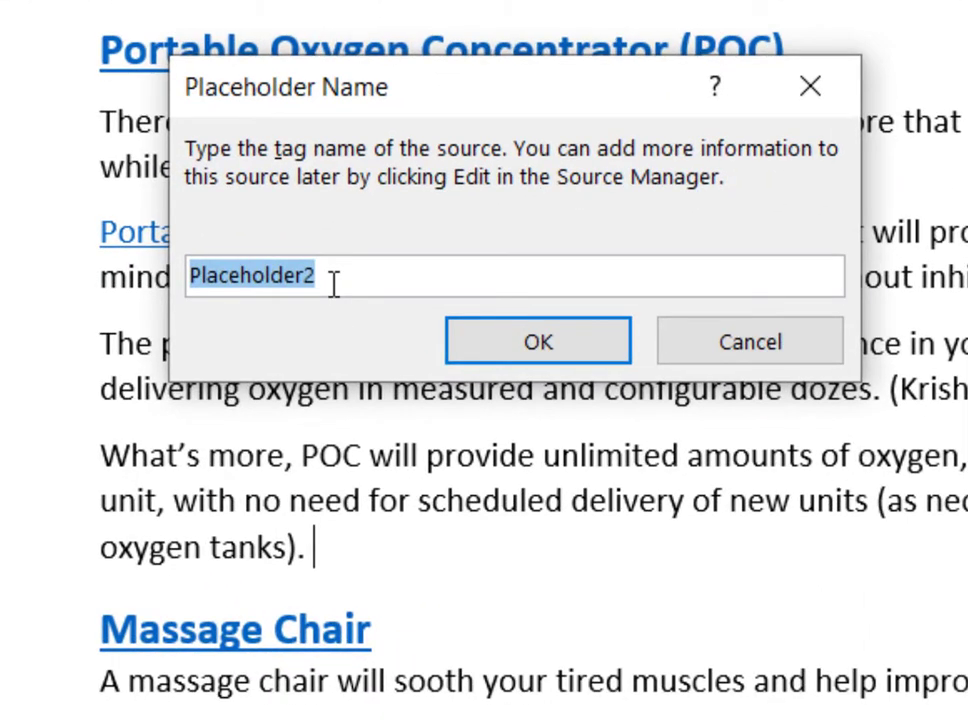
pyautogui.click(585, 345)
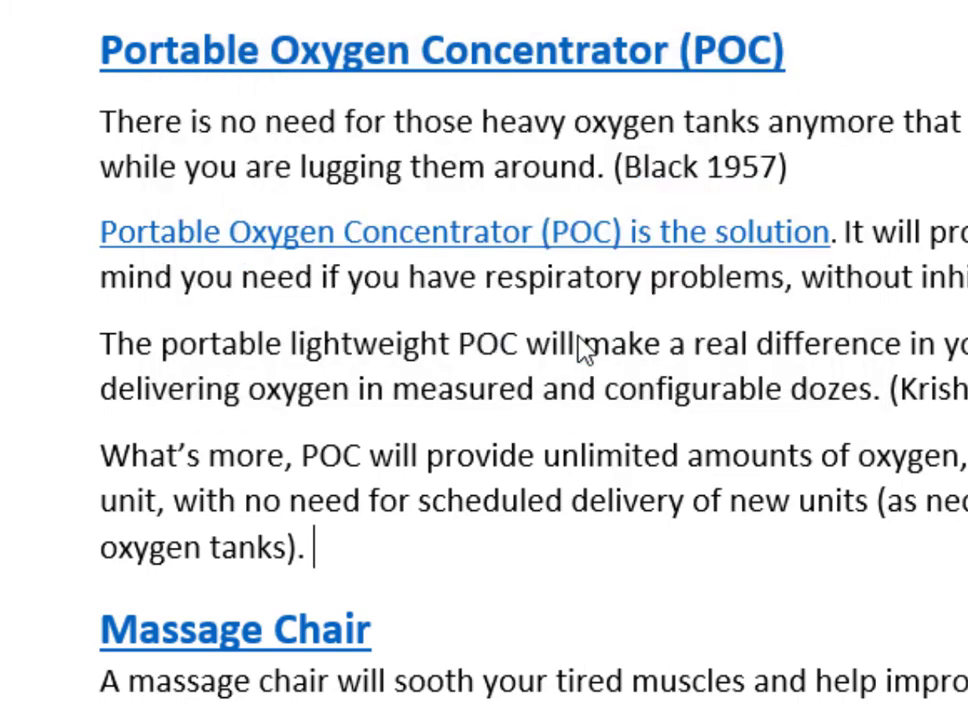
pyautogui.click(478, 552)
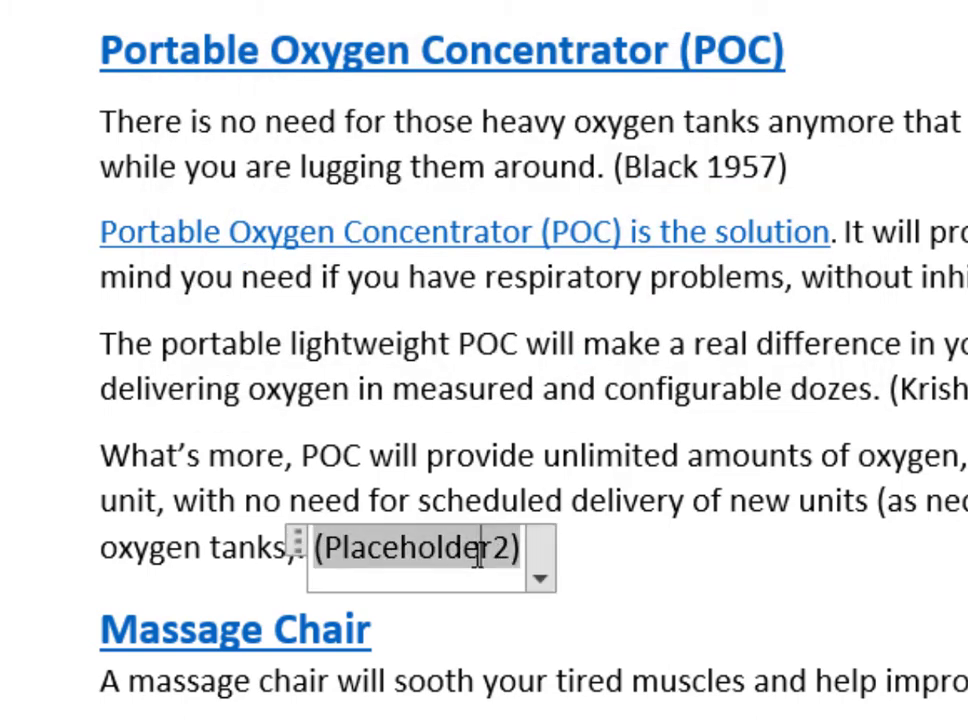
pyautogui.click(611, 556)
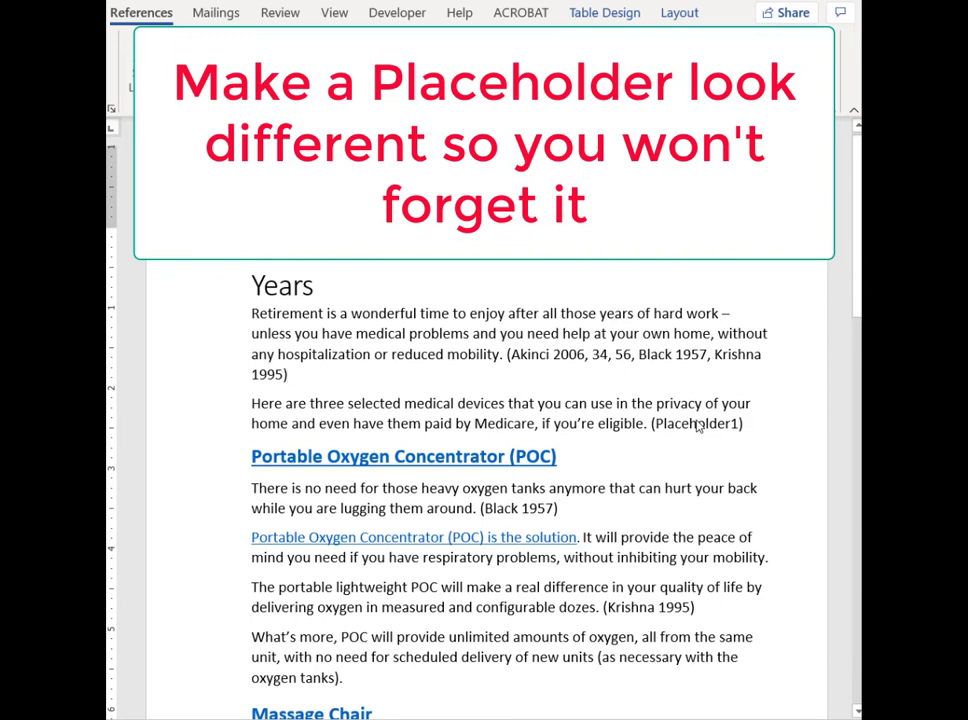
# Format the Placeholder1 citation after "if you're eligible." in red and bold.
pyautogui.click(698, 424)
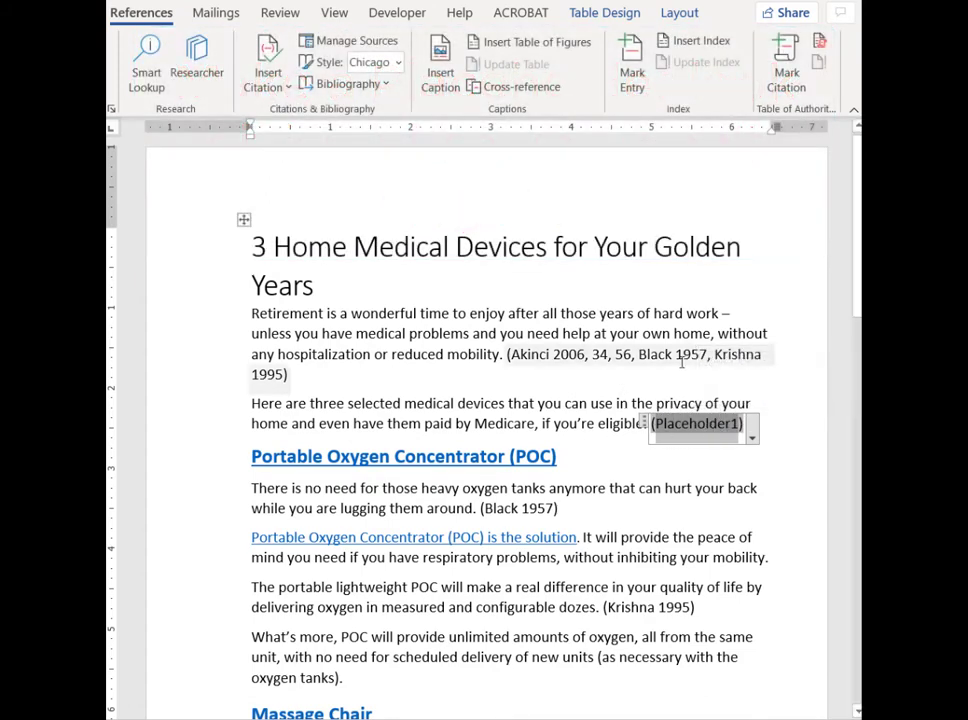
pyautogui.click(720, 428)
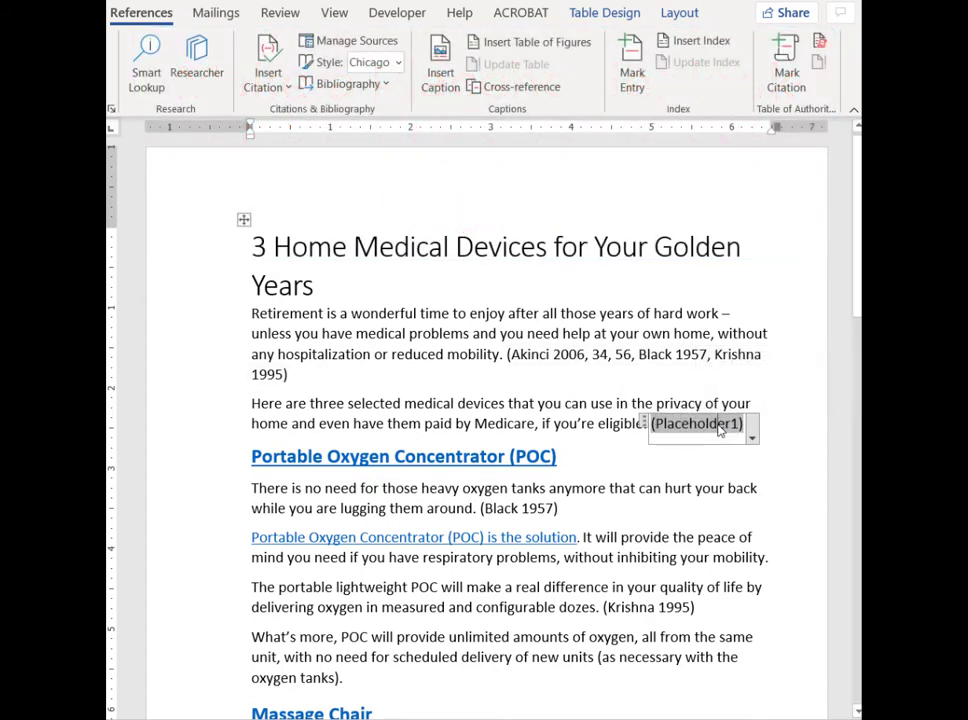
pyautogui.click(720, 425)
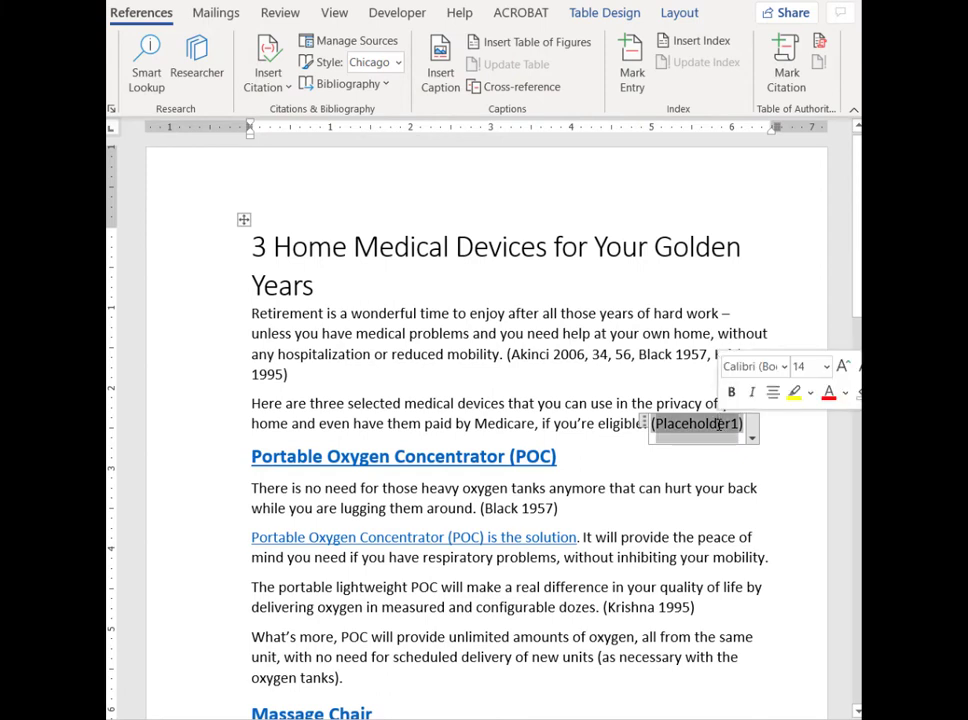
pyautogui.click(829, 391)
pyautogui.click(732, 393)
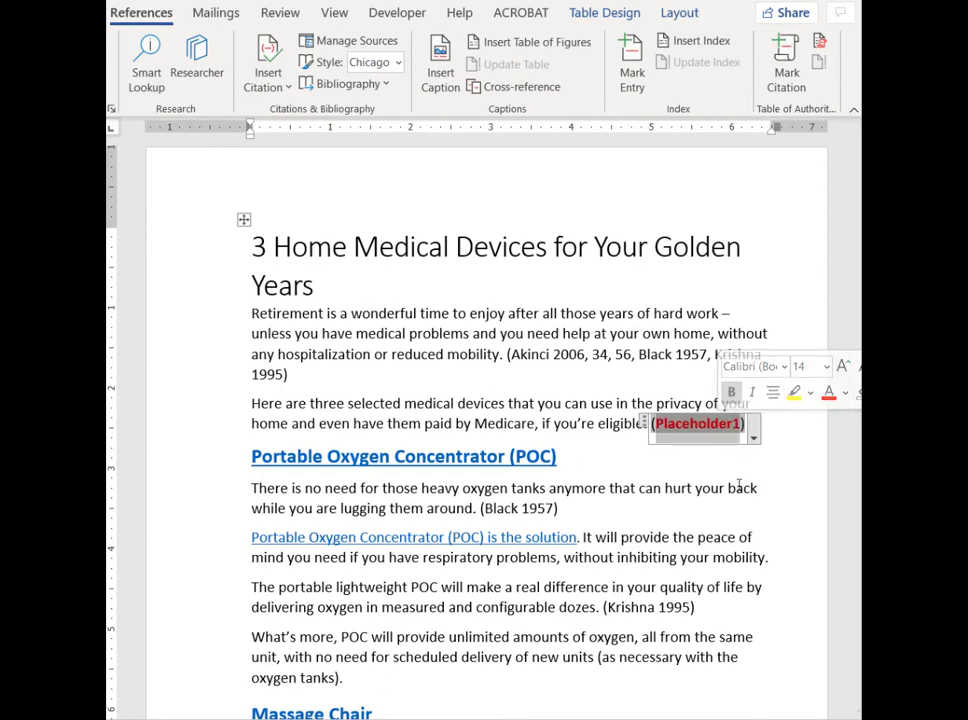
pyautogui.click(743, 502)
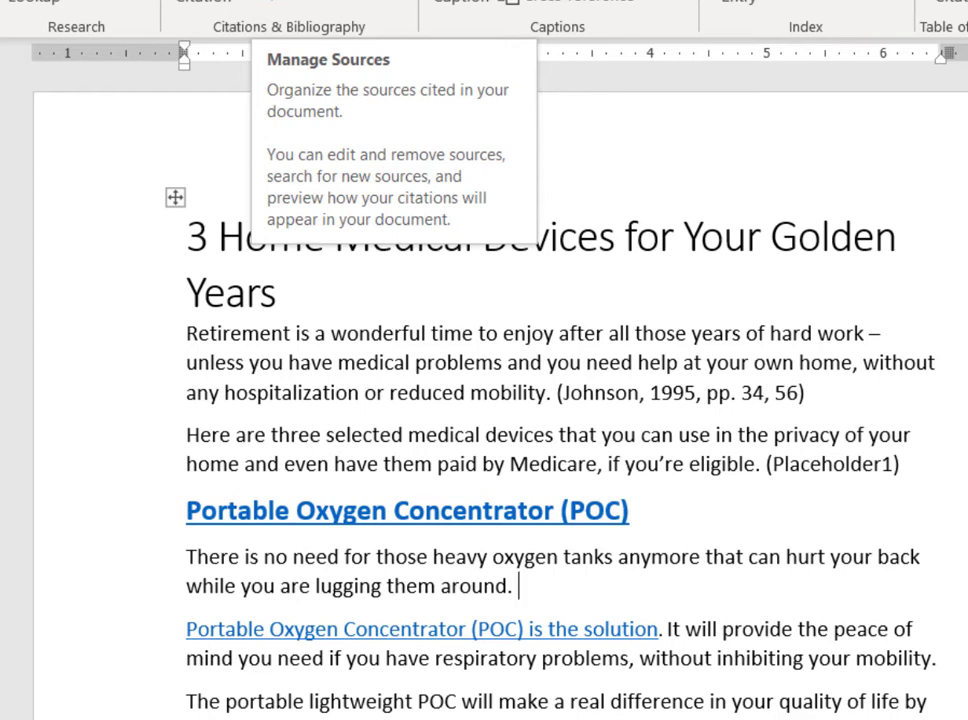
# Open the Source Manager for the document's sources.
pyautogui.click(280, 2)
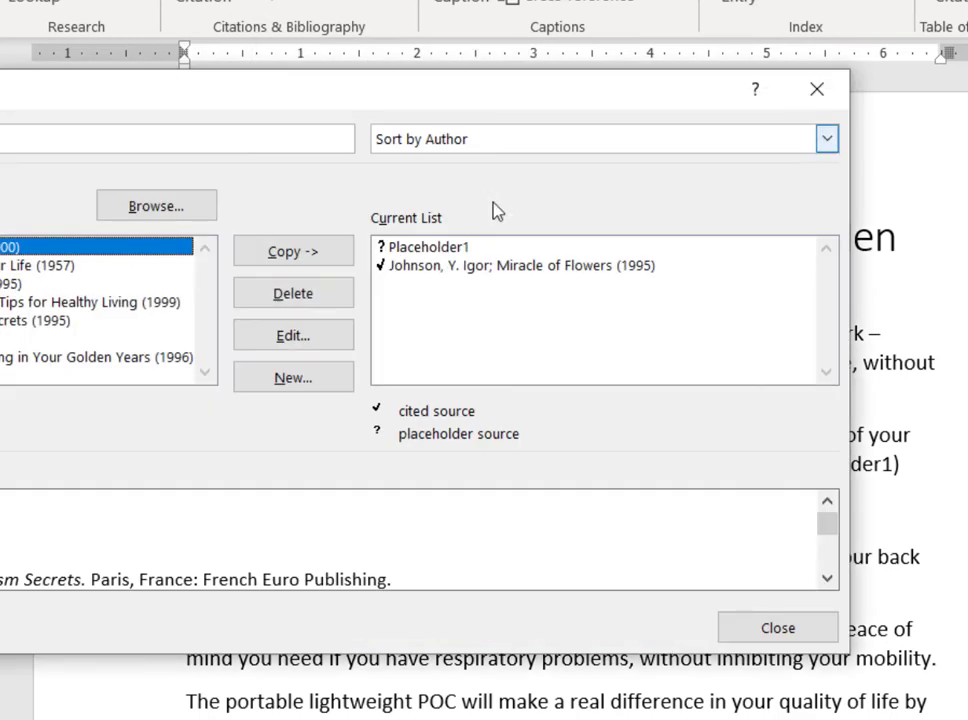
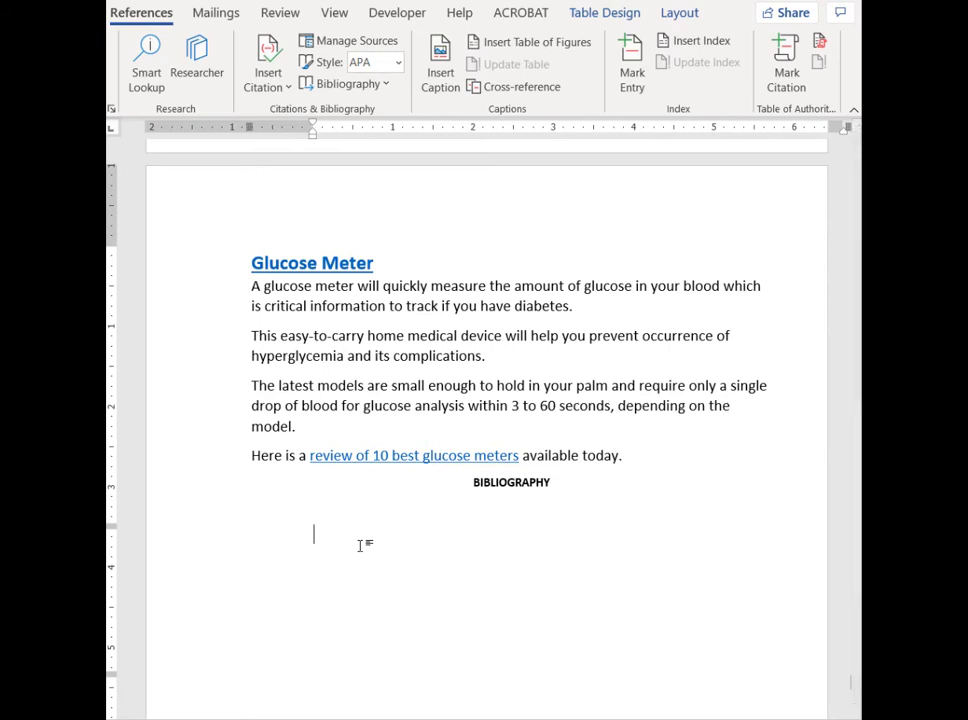
# Insert a bibliography without its own heading beneath the BIBLIOGRAPHY title at the end of the document.
pyautogui.click(258, 515)
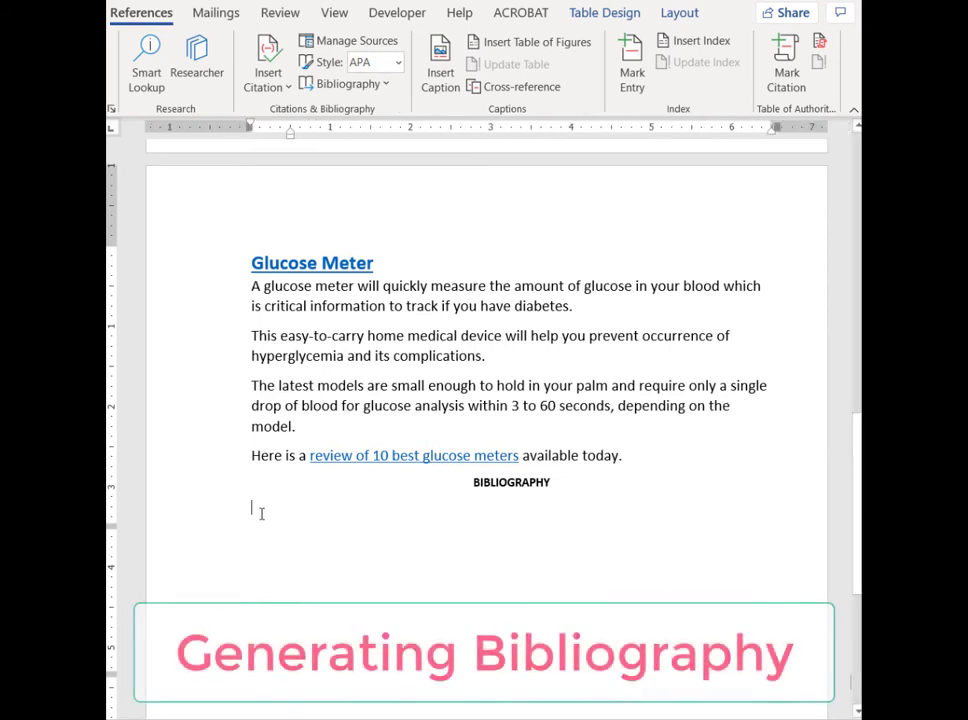
pyautogui.click(387, 86)
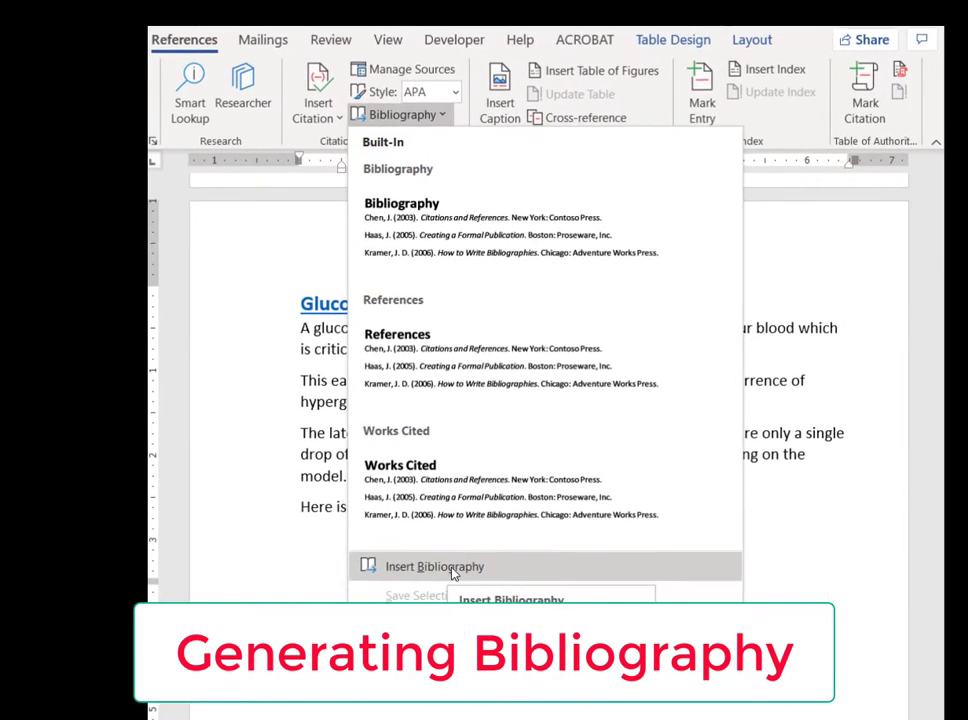
pyautogui.click(392, 513)
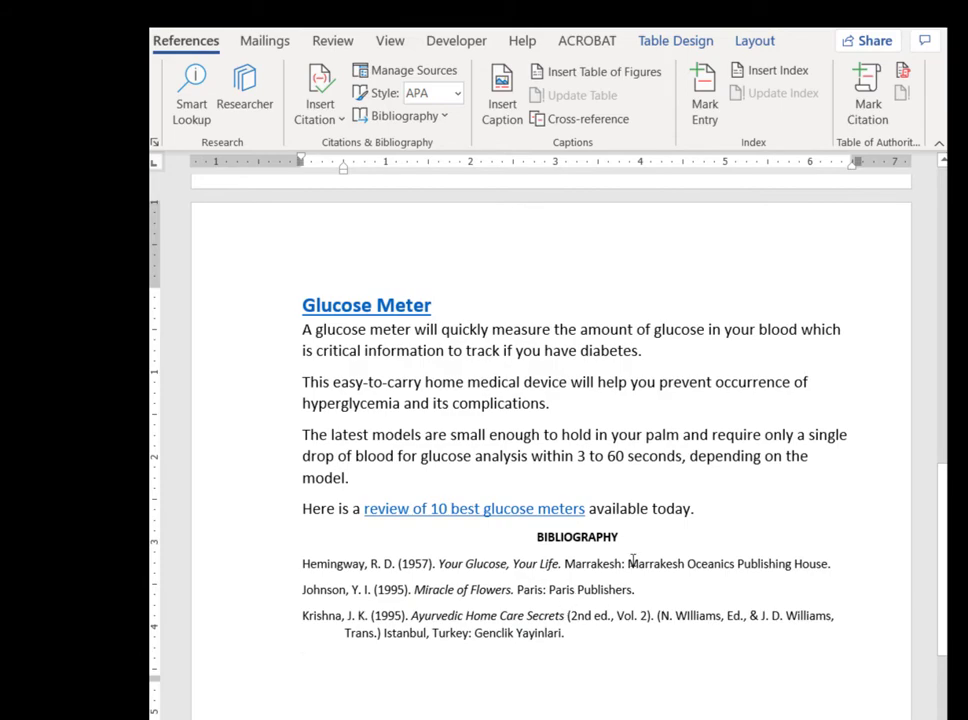
pyautogui.scroll(3, 570, 580)
pyautogui.scroll(-2, 632, 562)
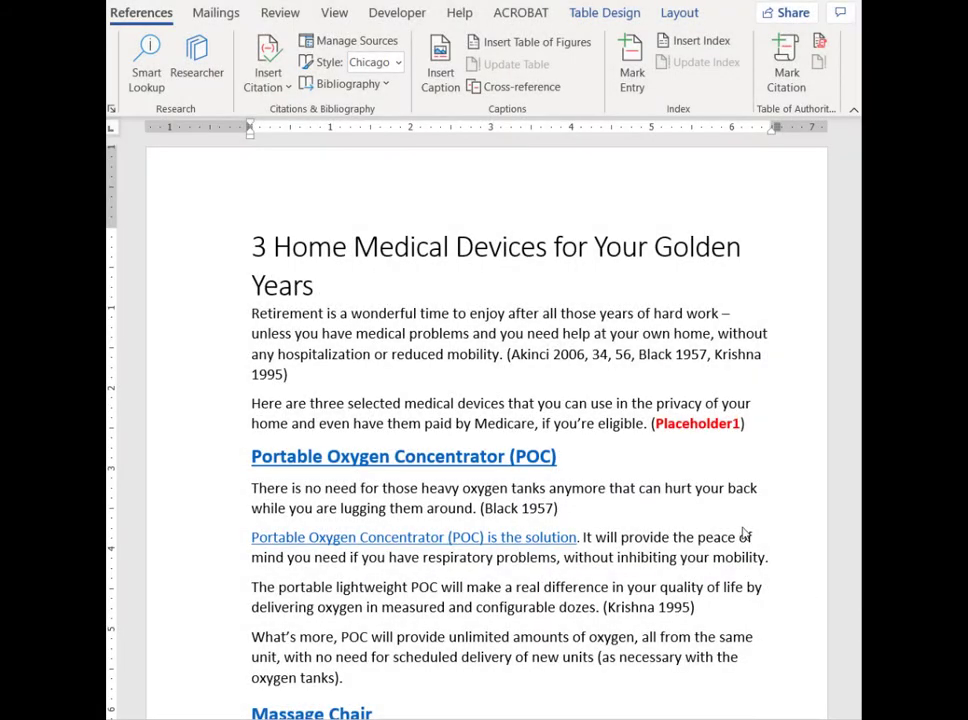
# Add the source Ayurvedic Home Care Secrets (1995) to the Placeholder1 citation after "if you're eligible.".
pyautogui.click(705, 425)
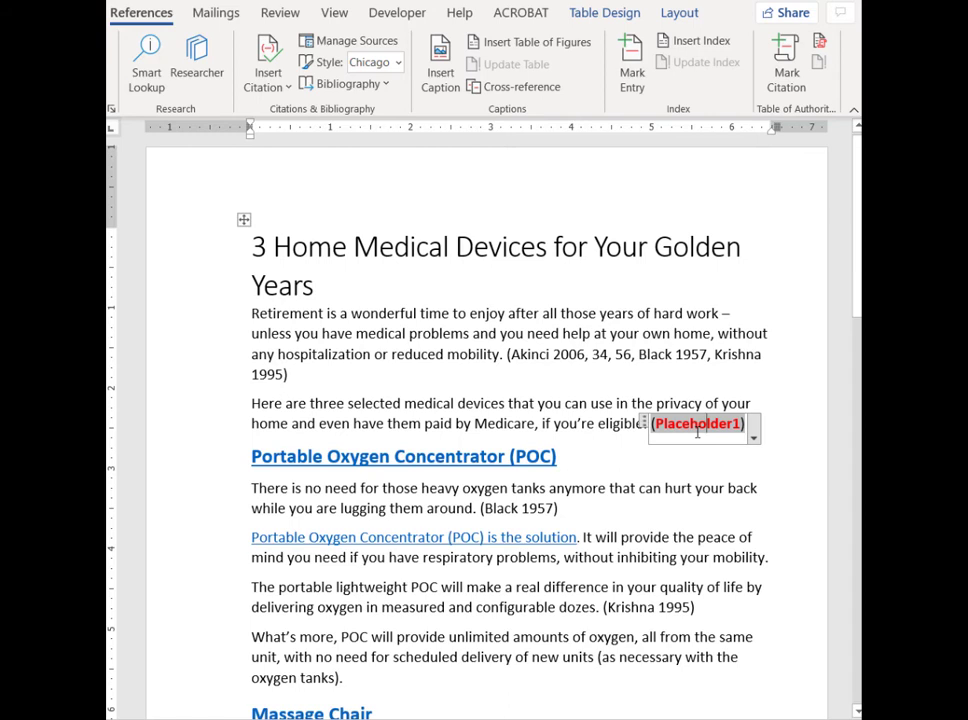
pyautogui.click(275, 84)
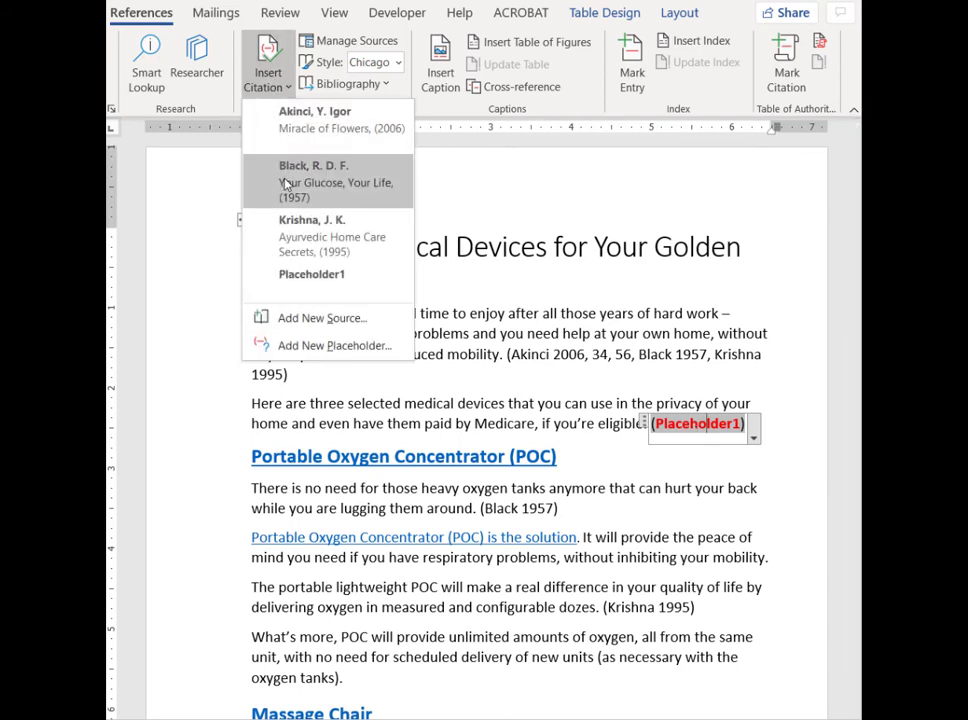
pyautogui.click(313, 236)
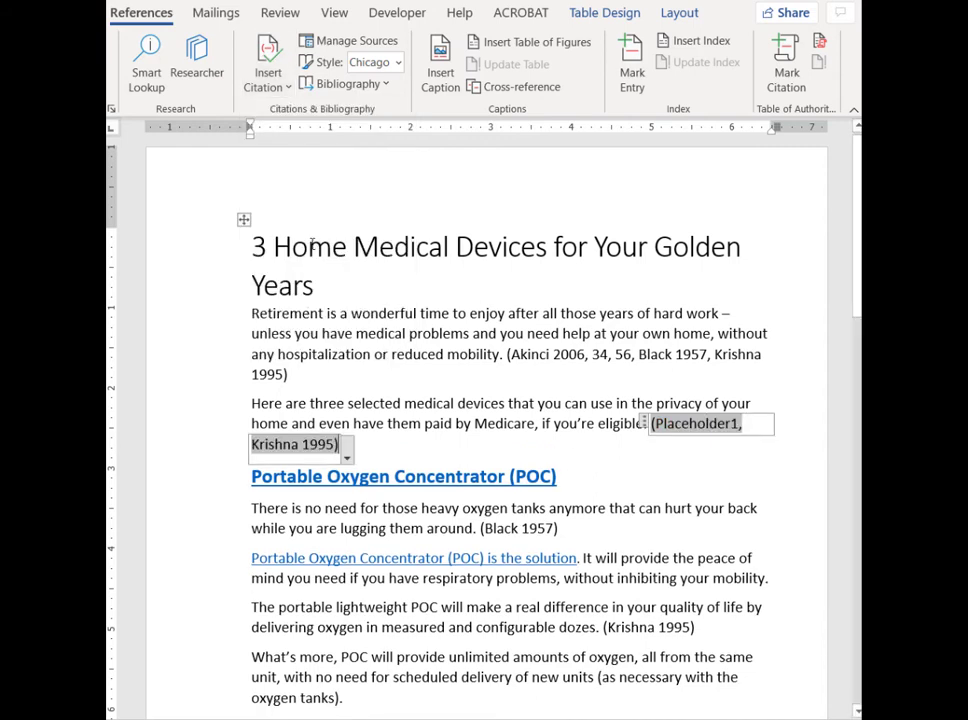
pyautogui.click(423, 451)
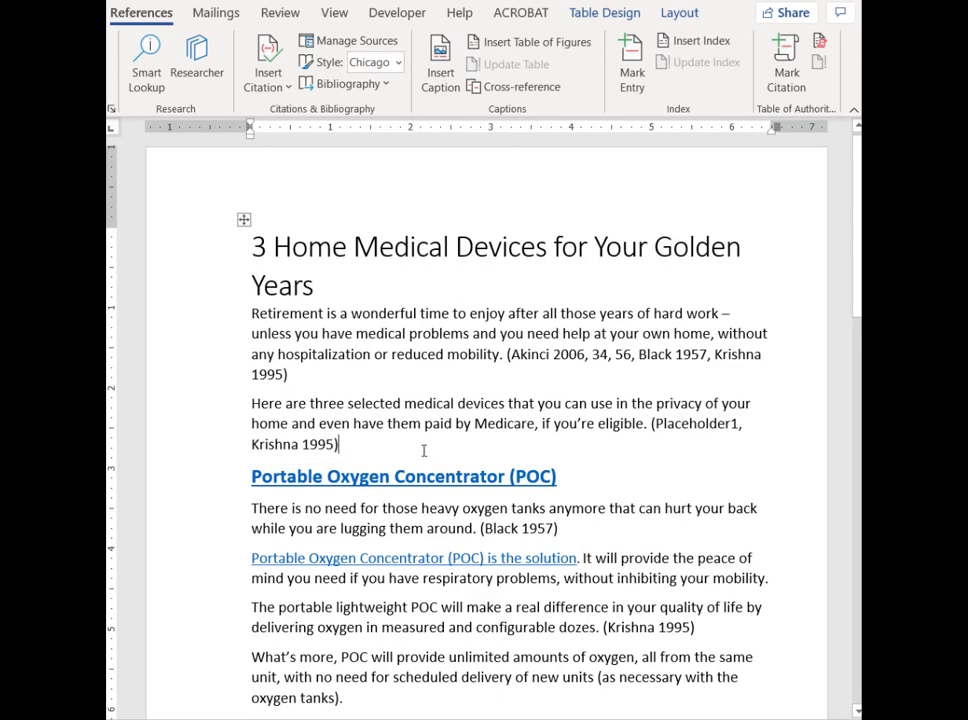
# Remove Placeholder1 from the combined citation after "if you're eligible.".
pyautogui.click(723, 428)
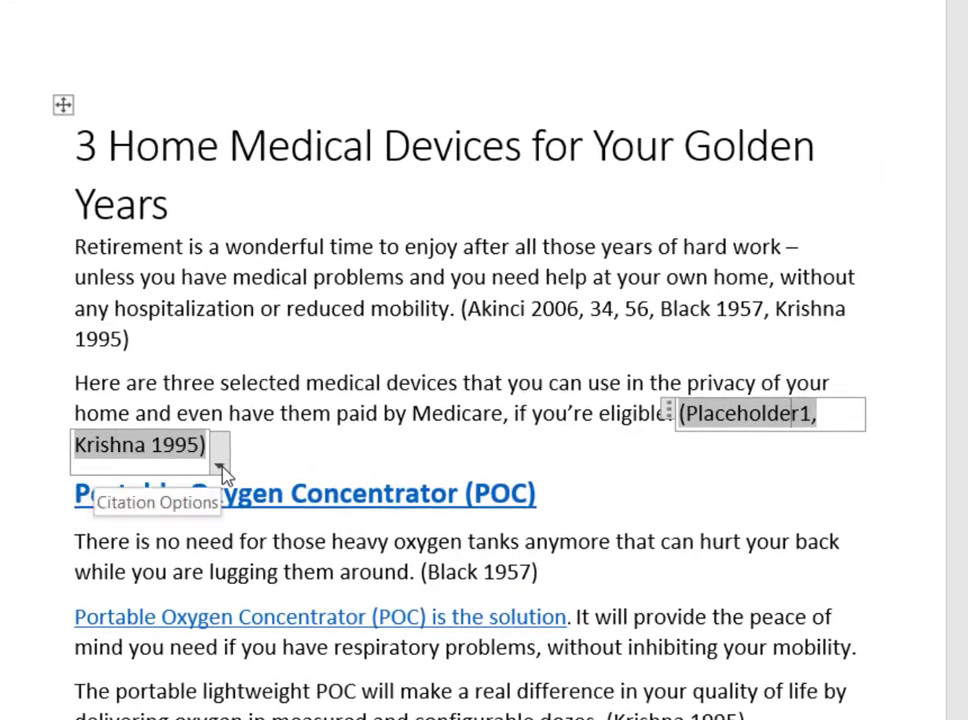
pyautogui.click(346, 457)
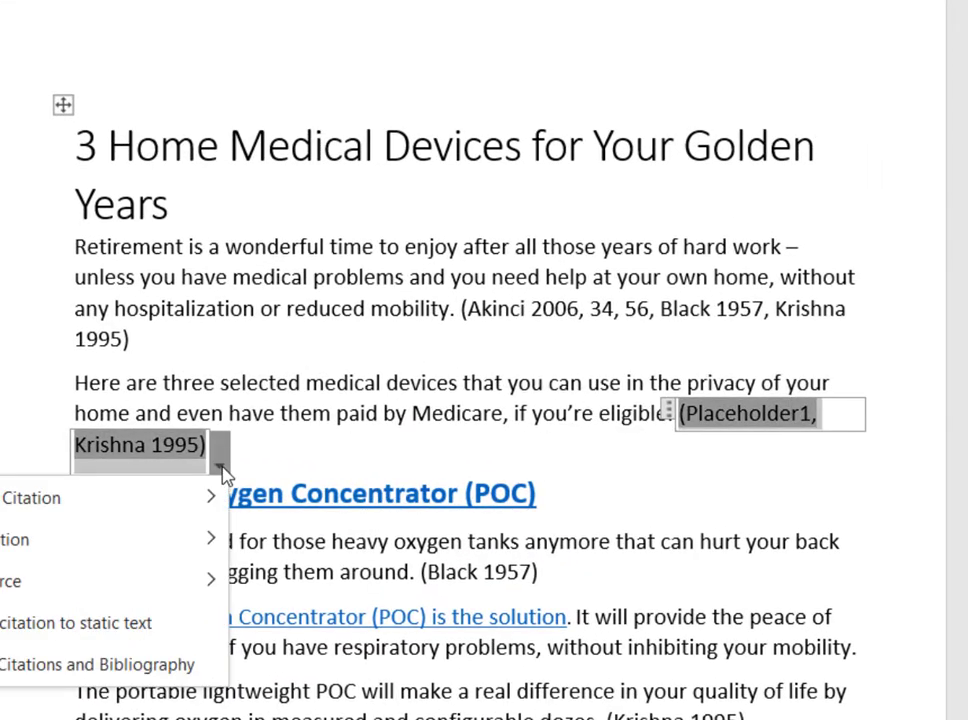
pyautogui.moveTo(32, 500)
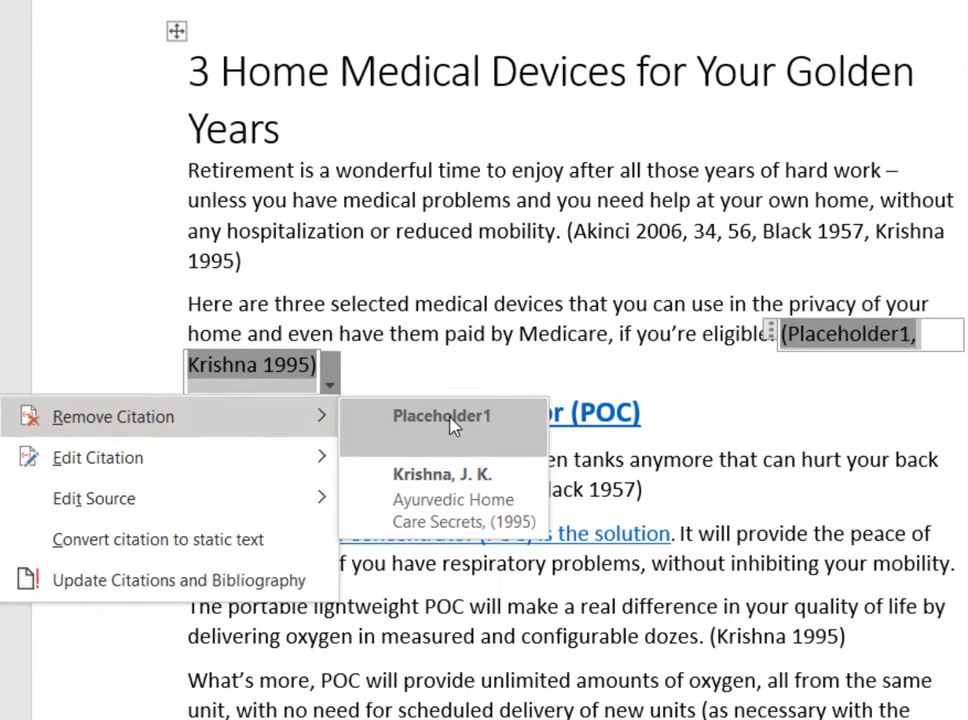
pyautogui.click(745, 235)
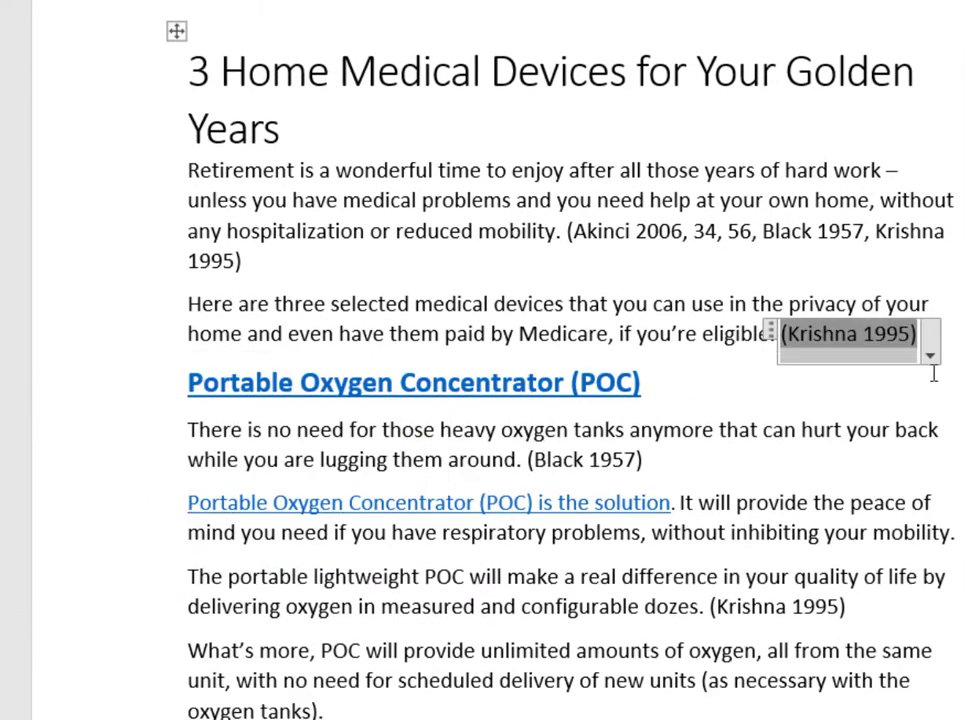
pyautogui.click(900, 398)
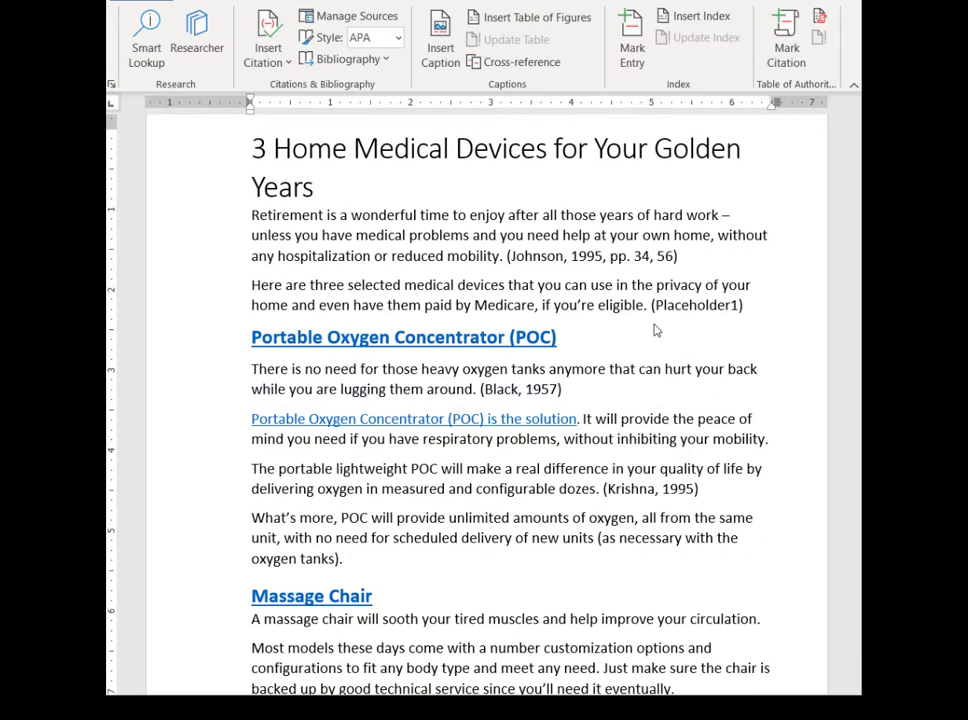
# Edit the source of the citation after "reduced mobility." and replace the author's surname, keeping the initial and given name.
pyautogui.click(585, 255)
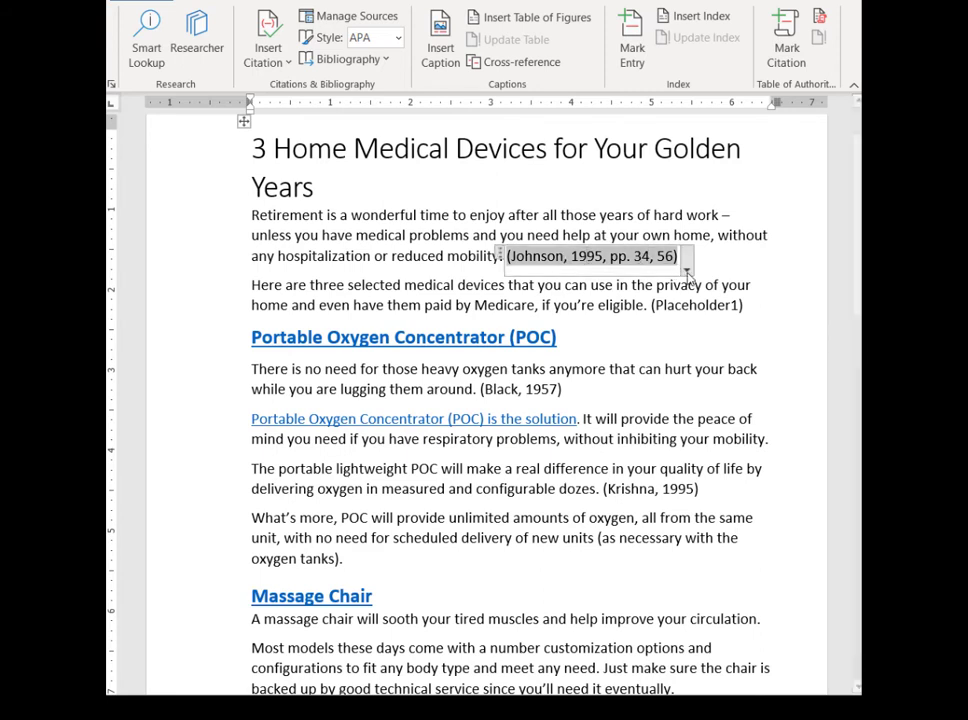
pyautogui.click(687, 271)
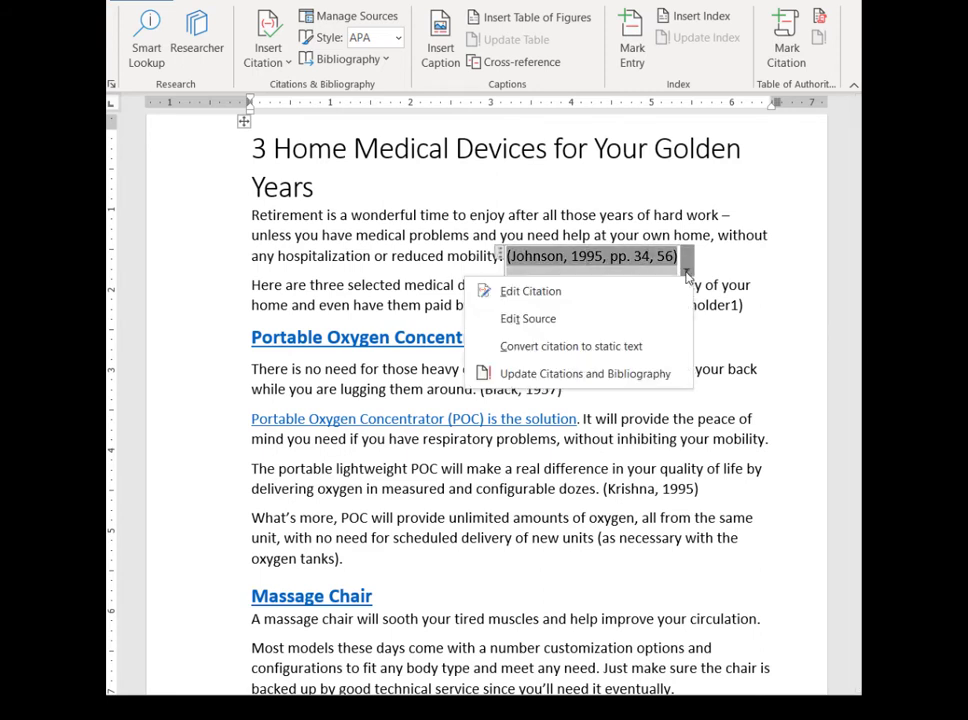
pyautogui.click(553, 324)
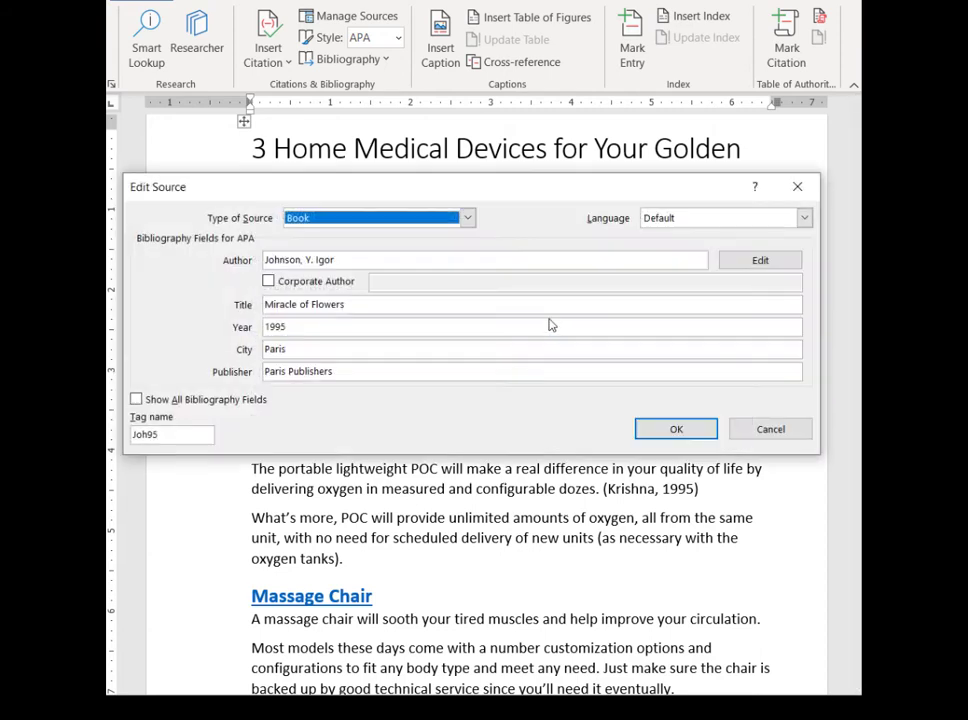
pyautogui.click(299, 260)
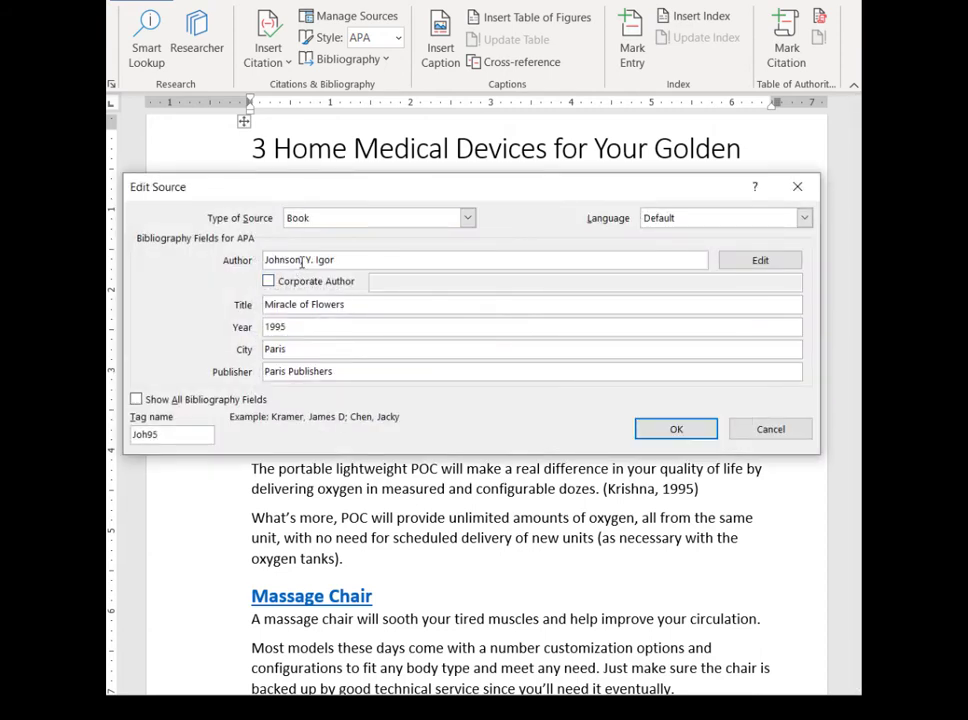
pyautogui.moveTo(301, 260); pyautogui.dragTo(197, 258)
pyautogui.write('AKinci')
pyautogui.press('BackSpace')
pyautogui.press('BackSpace')
pyautogui.press('BackSpace')
pyautogui.press('BackSpace')
pyautogui.press('BackSpace')
pyautogui.write('kinci')
# Set the Miracle of Flowers source's year to 2006 and save the changes without updating the master list.
pyautogui.moveTo(290, 326); pyautogui.dragTo(180, 337)
pyautogui.write('2006')
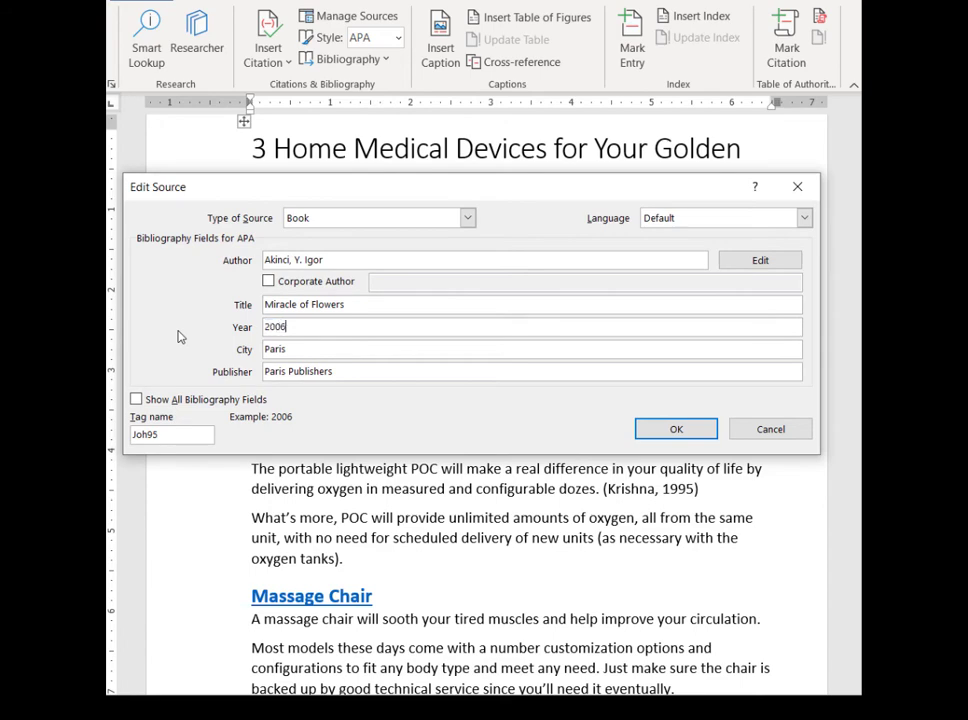
pyautogui.click(680, 432)
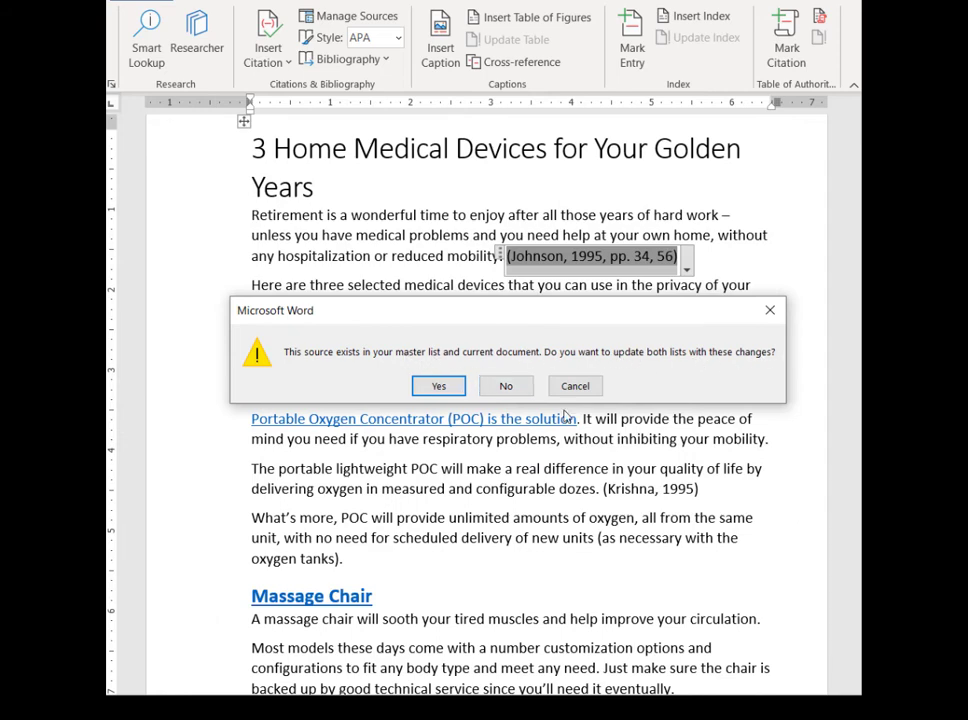
pyautogui.click(508, 390)
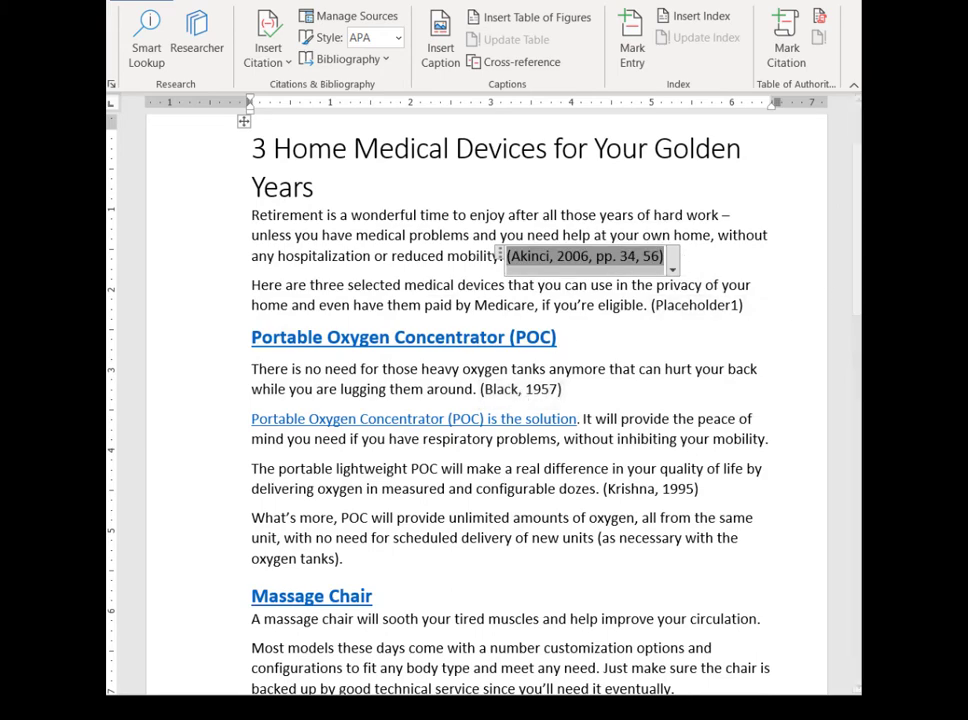
# Update the citations and bibliography from the citation after "reduced mobility." and check the Miracle of Flowers entry in the bibliography.
pyautogui.moveTo(856, 375); pyautogui.dragTo(778, 218)
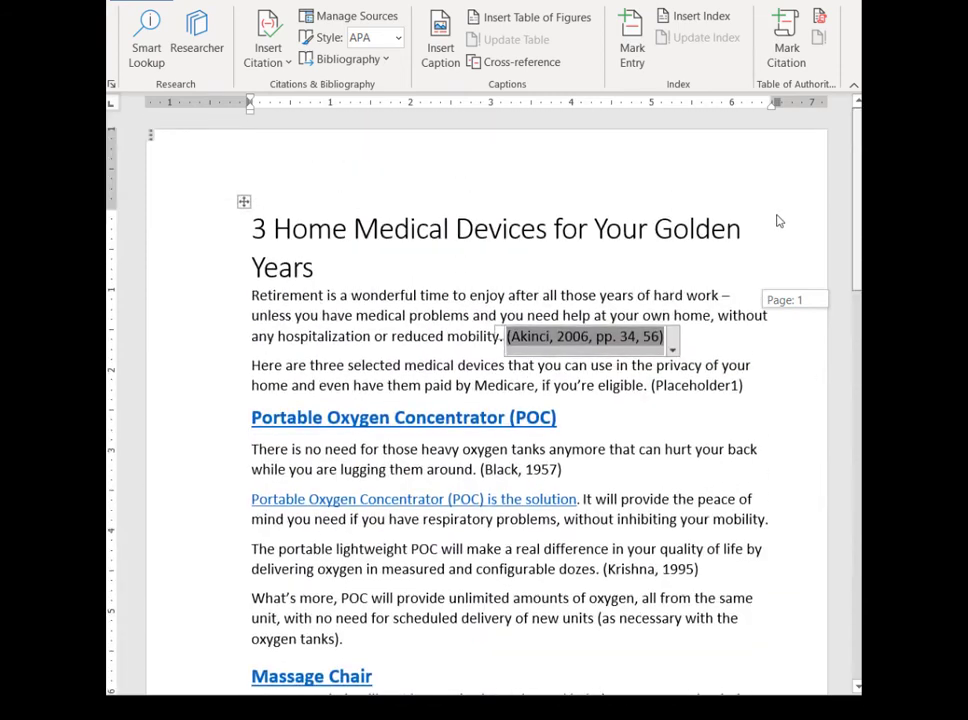
pyautogui.click(672, 348)
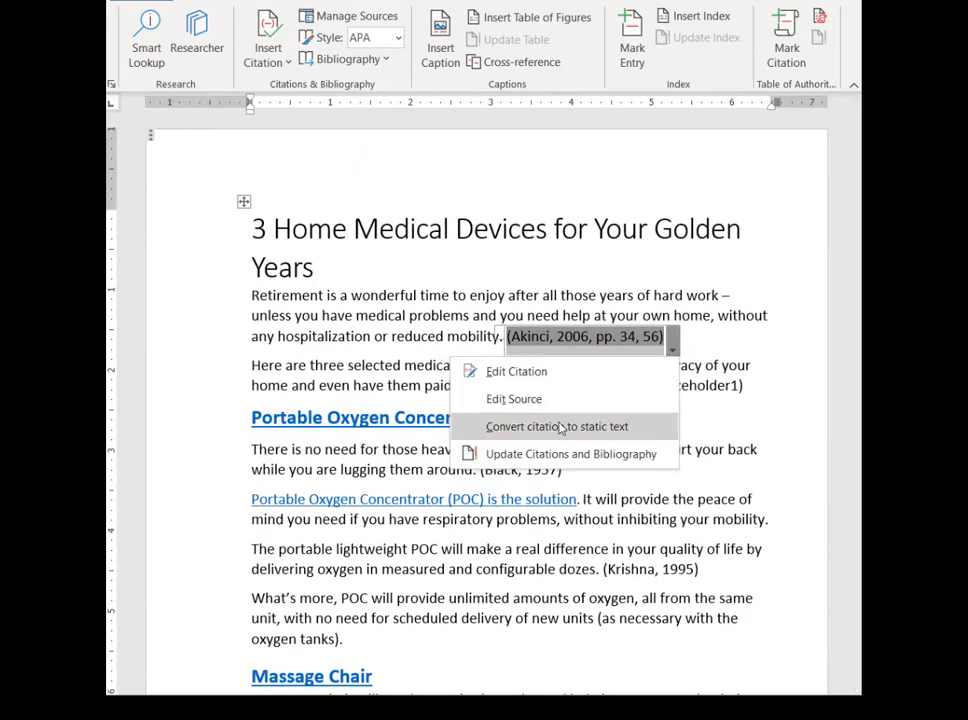
pyautogui.click(558, 456)
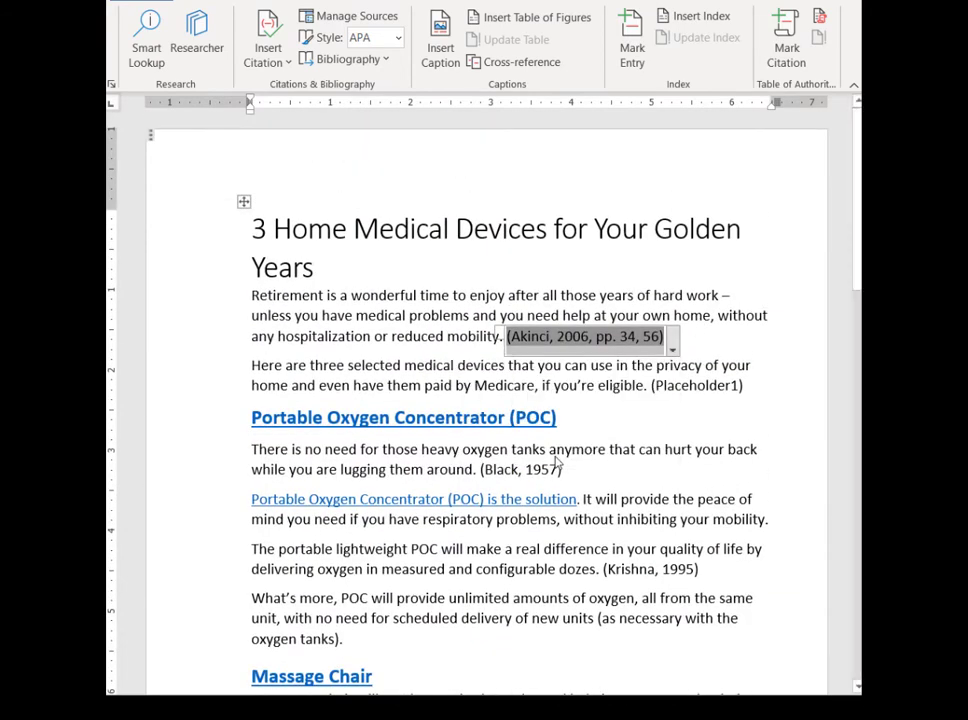
pyautogui.scroll(-12, 655, 438)
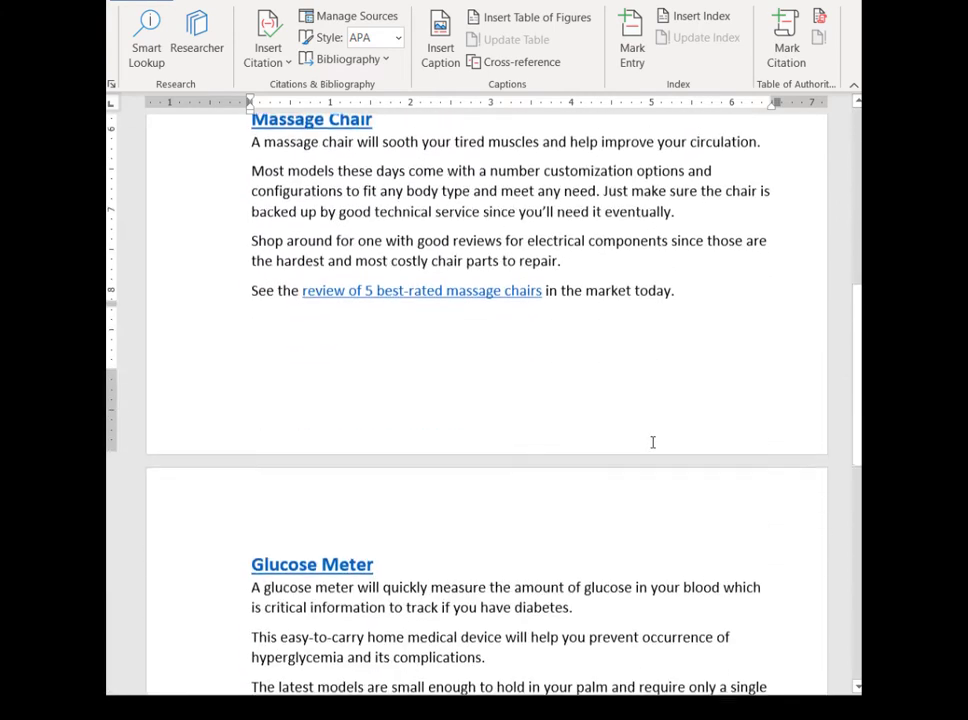
pyautogui.scroll(-3, 653, 442)
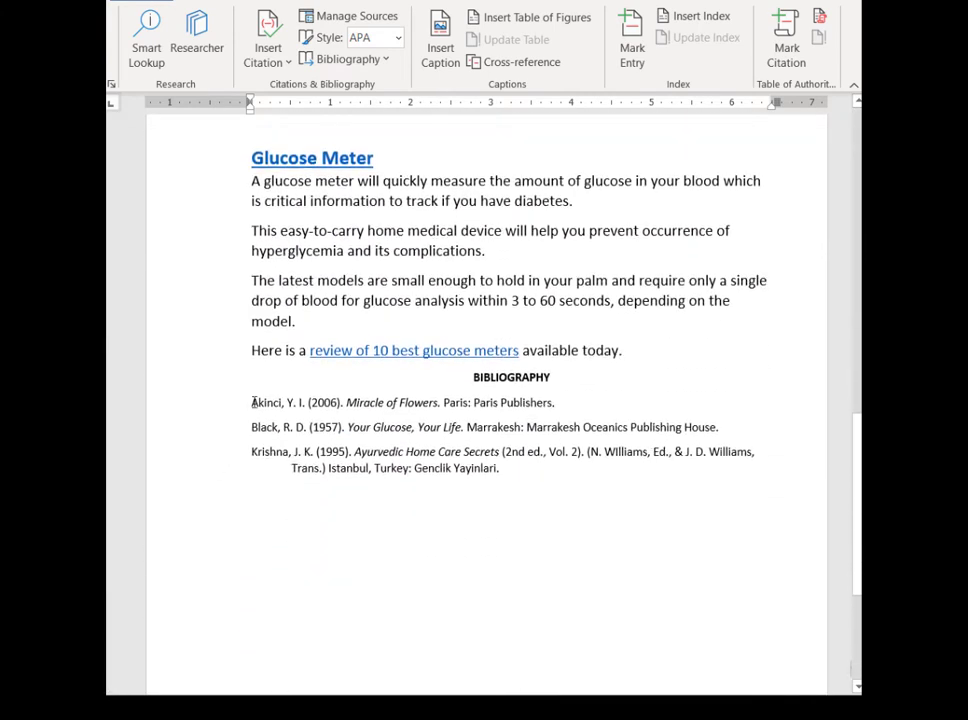
pyautogui.moveTo(254, 402); pyautogui.dragTo(303, 402)
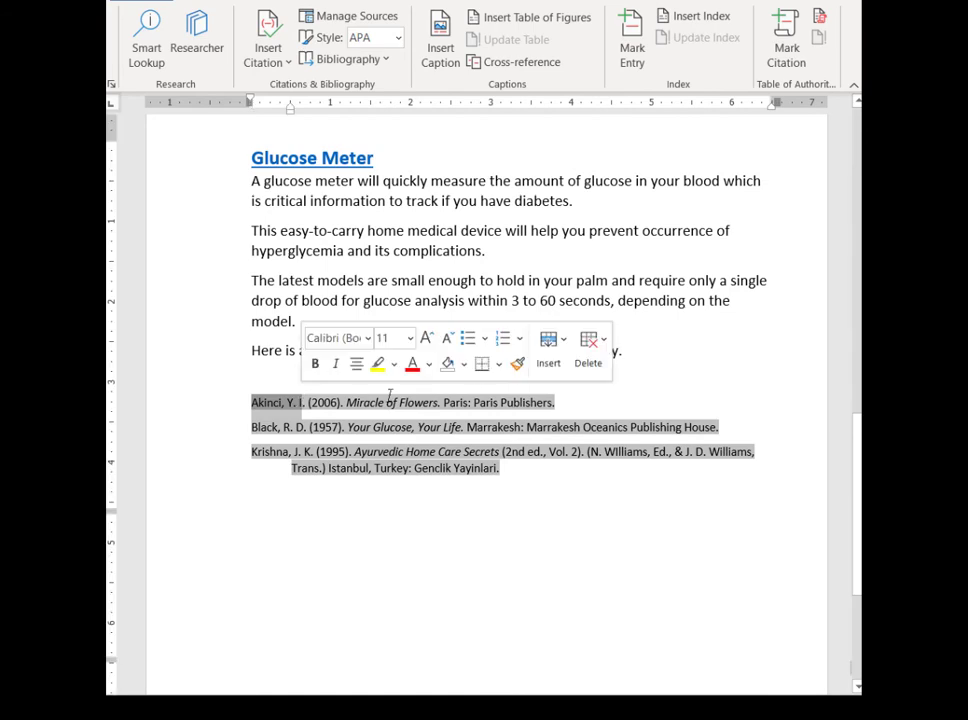
pyautogui.click(555, 402)
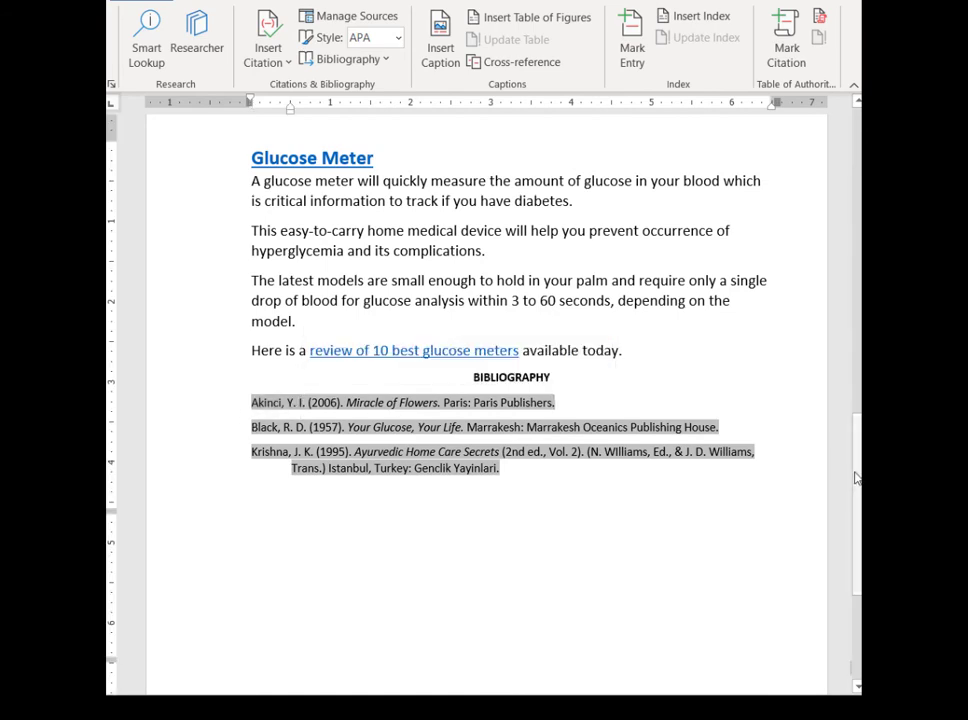
# Review the document's current source list in the Source Manager and close it.
pyautogui.moveTo(857, 479); pyautogui.dragTo(790, 105)
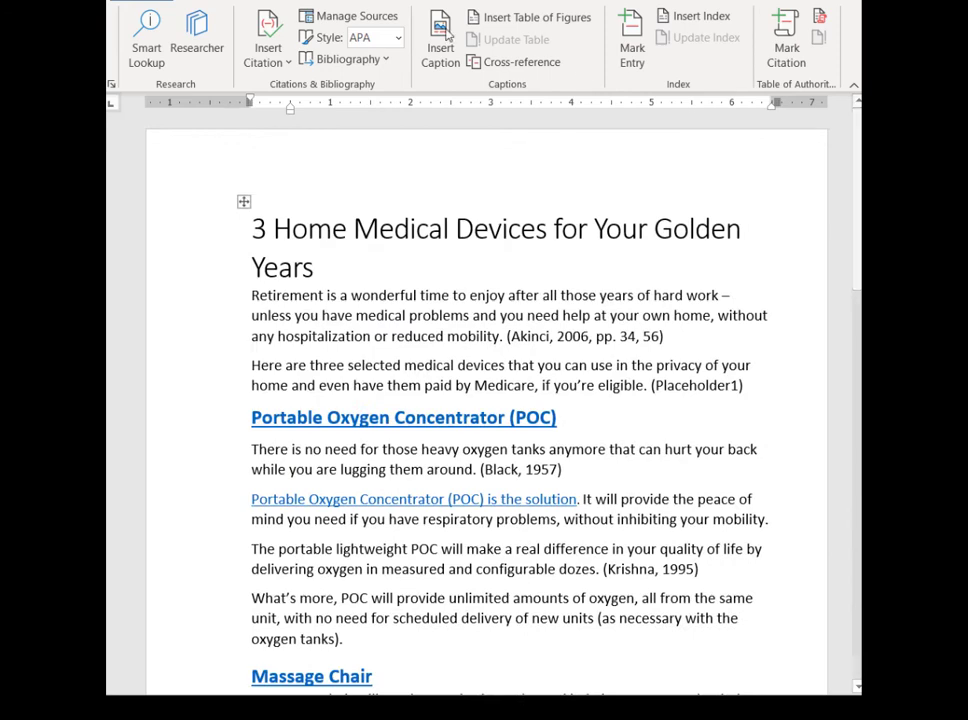
pyautogui.click(341, 18)
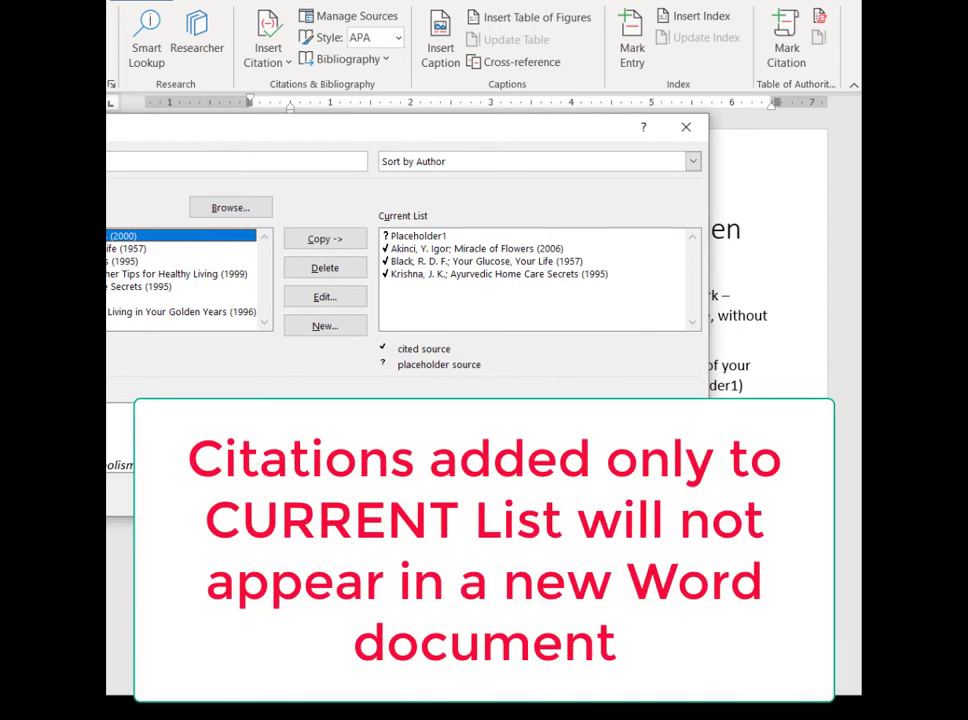
pyautogui.click(659, 494)
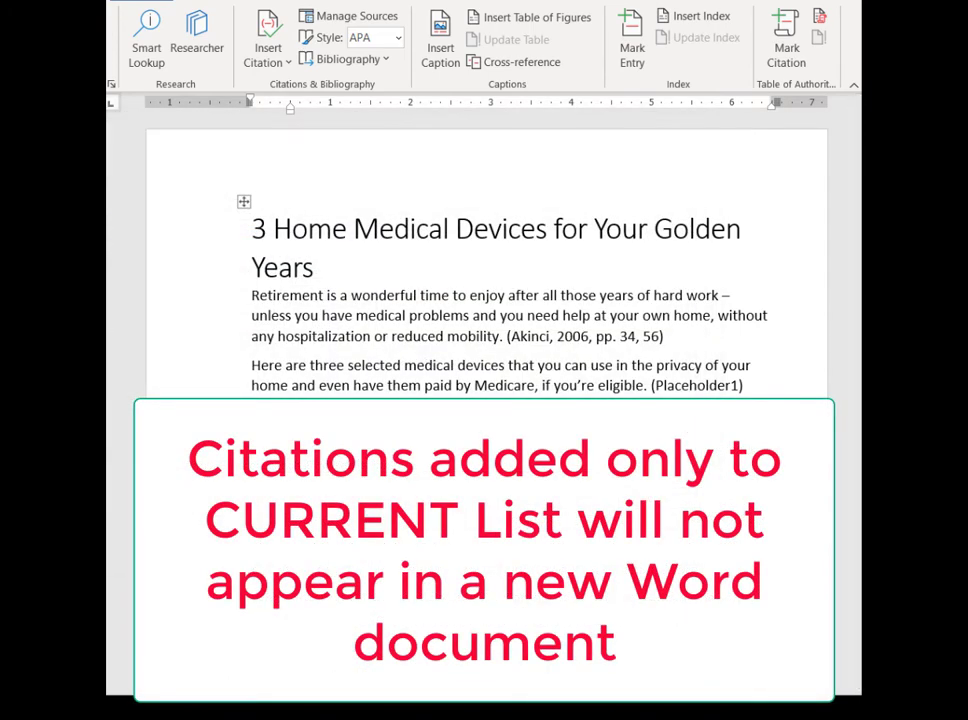
# Switch to the Document 2 file and review its master and current source lists in the Source Manager.
pyautogui.moveTo(290, 708)
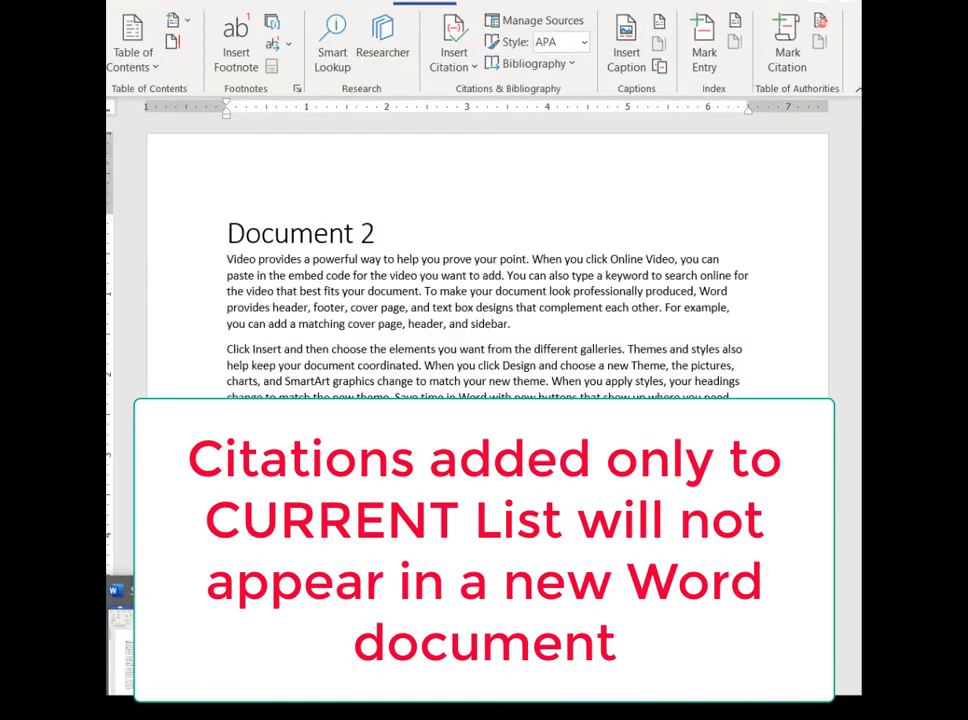
pyautogui.click(230, 640)
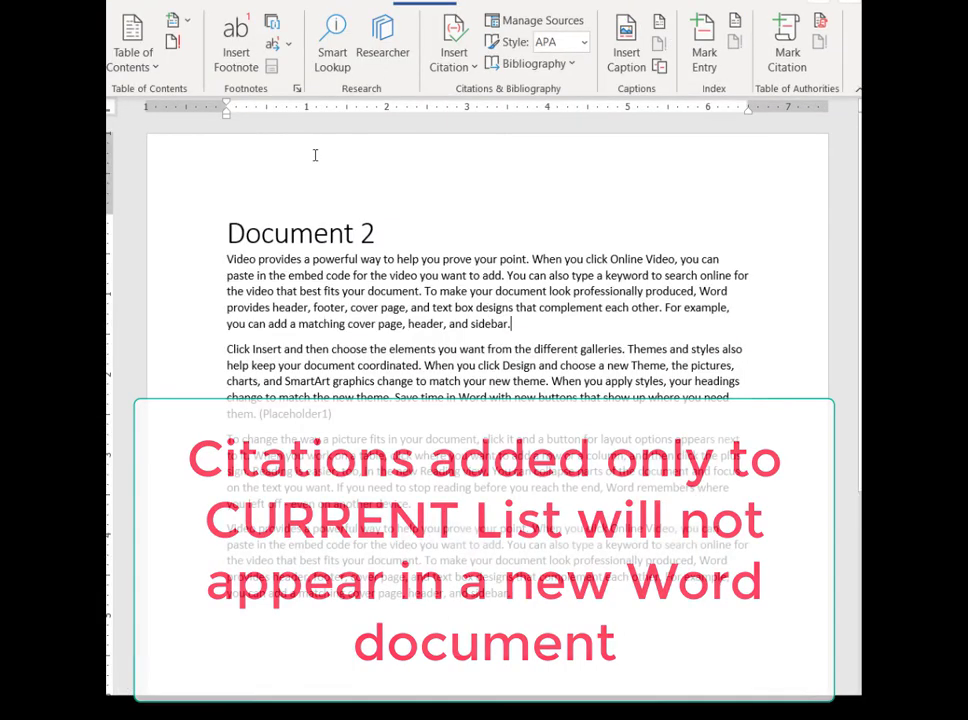
pyautogui.click(518, 22)
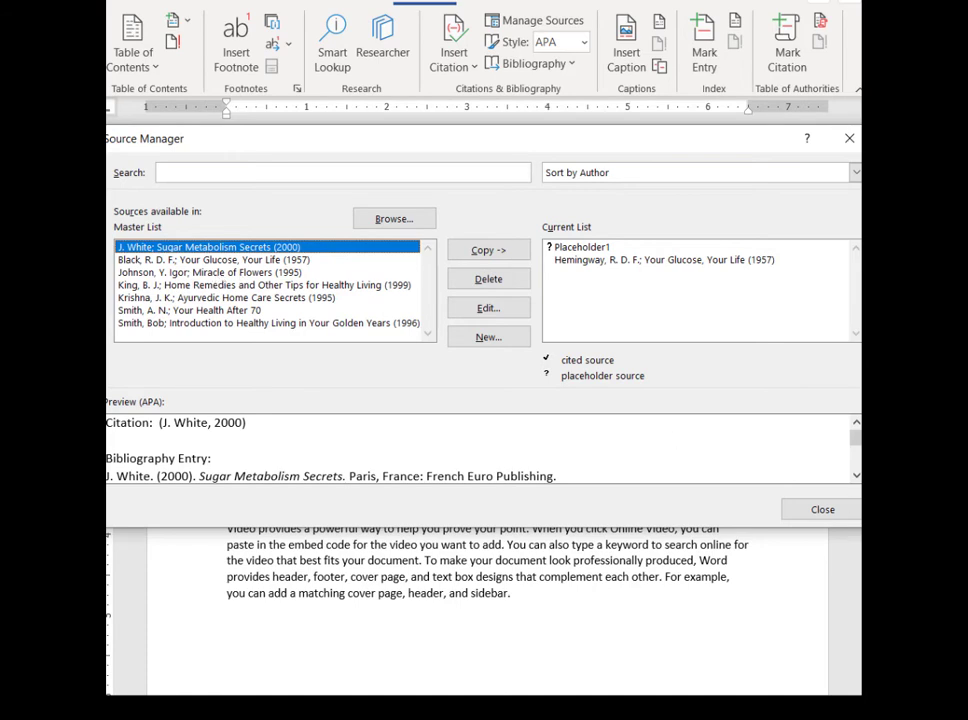
pyautogui.click(822, 509)
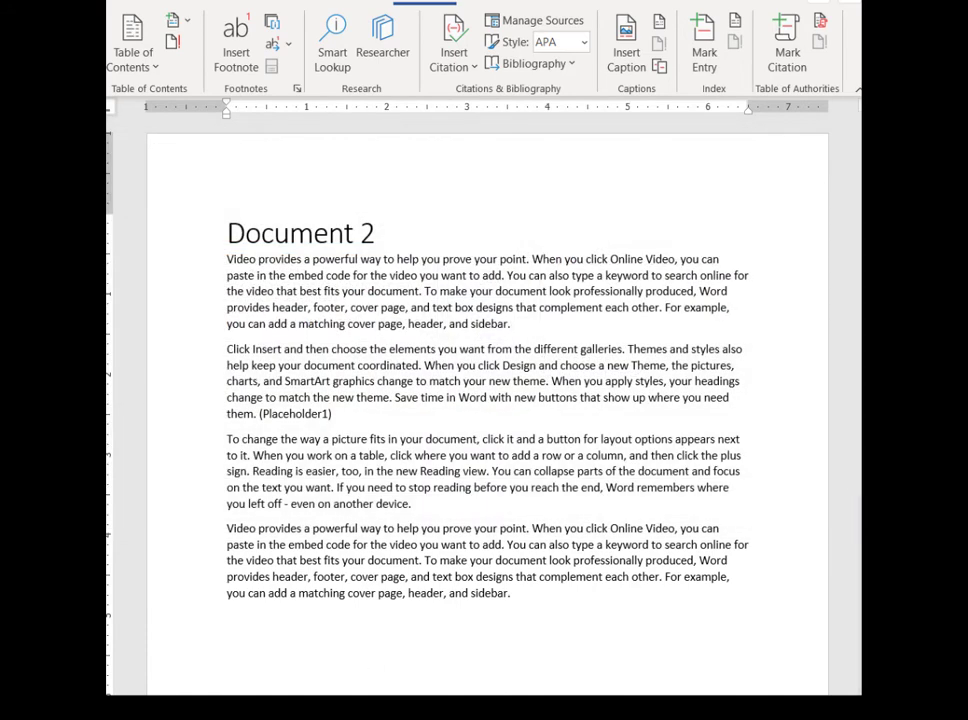
pyautogui.moveTo(150, 708)
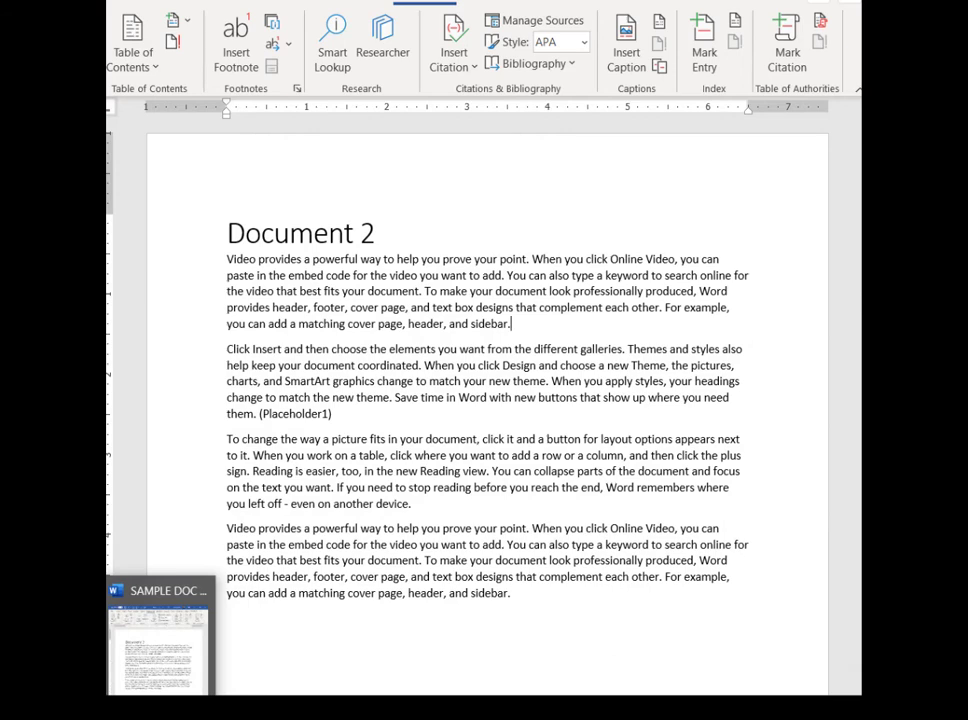
# In the home medical devices document, copy the Miracle of Flowers (2006) source to the master list, overwriting the existing entry, and close the Source Manager.
pyautogui.click(160, 645)
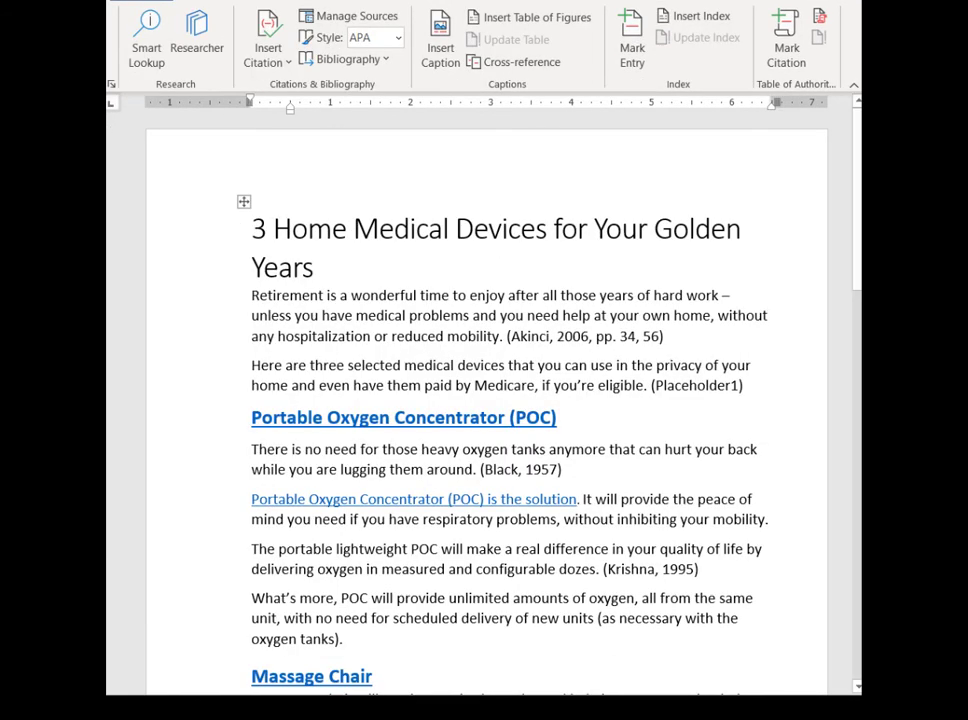
pyautogui.click(374, 27)
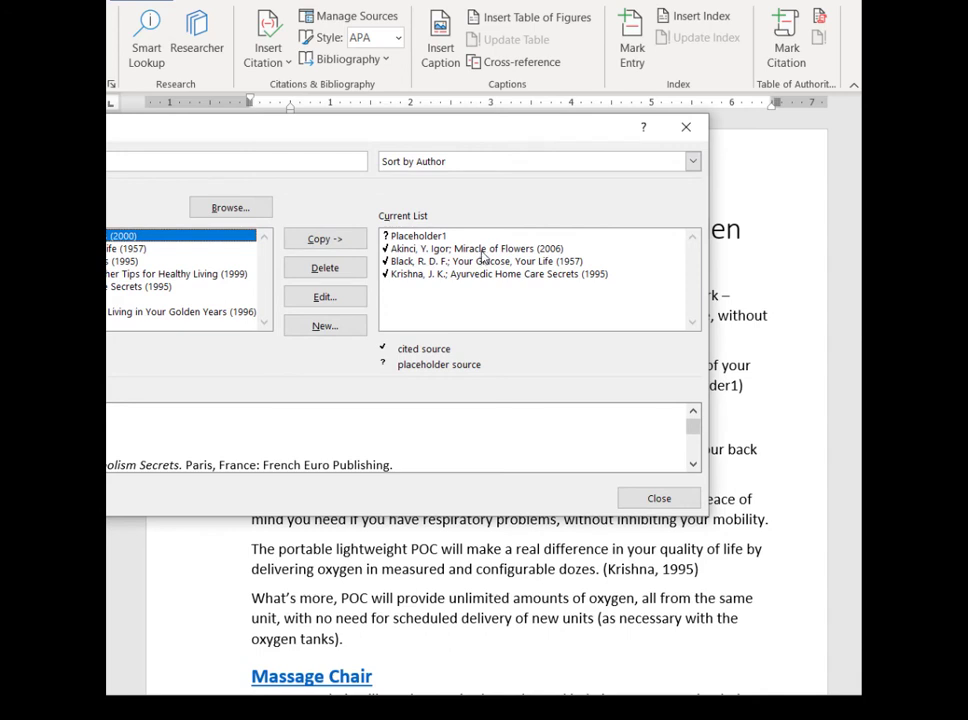
pyautogui.click(323, 241)
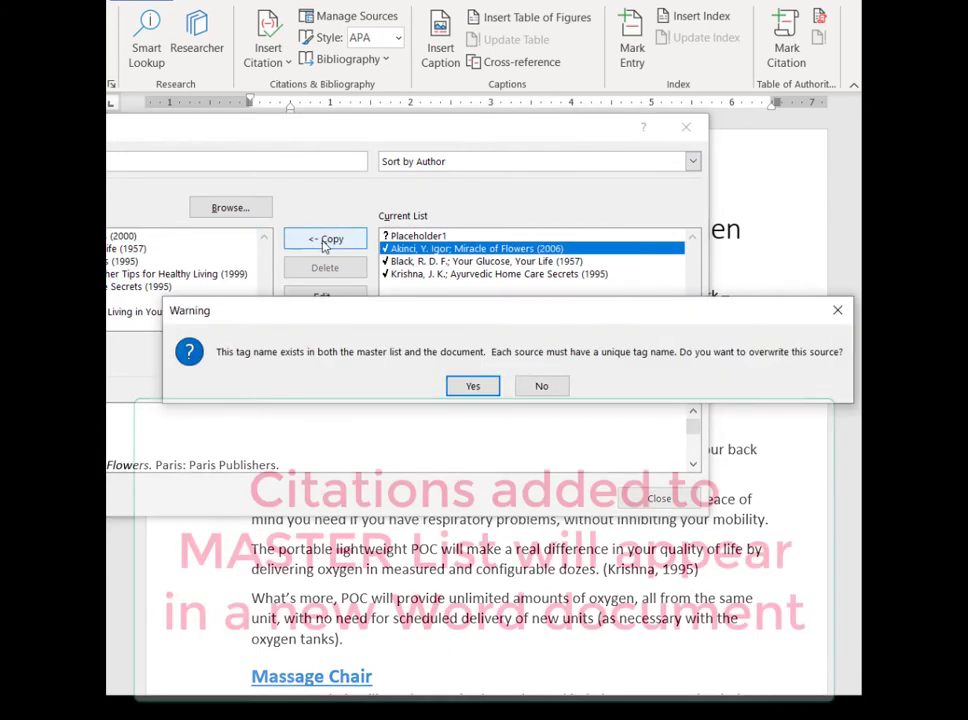
pyautogui.click(474, 387)
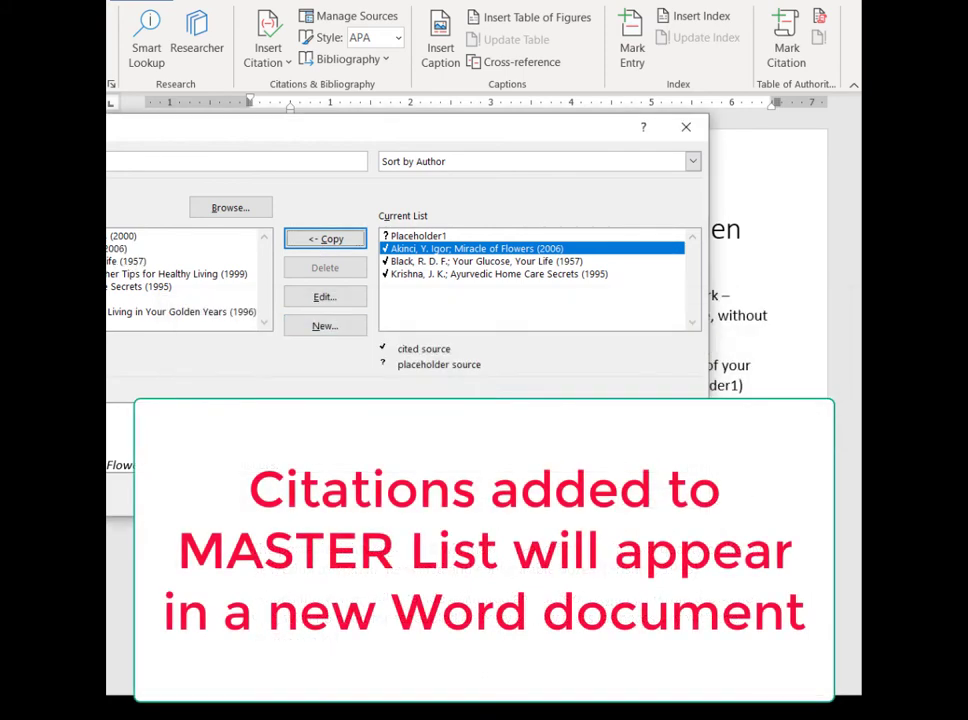
pyautogui.click(659, 495)
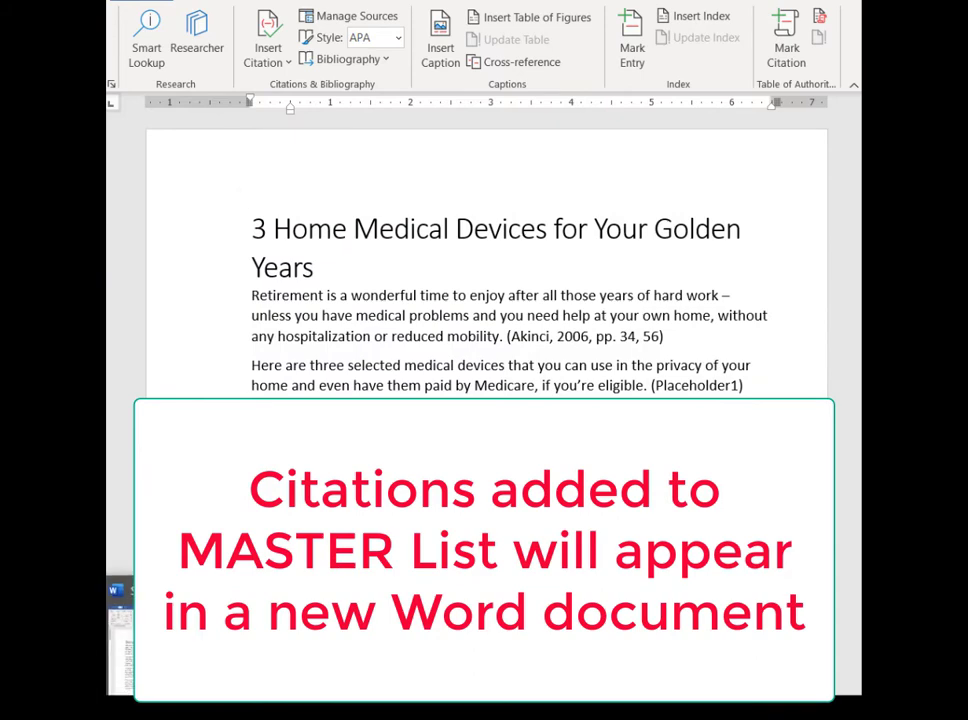
# In the Document 2 file, copy the Miracle of Flowers (2006) source from the master list to the current list and close the Source Manager.
pyautogui.click(127, 667)
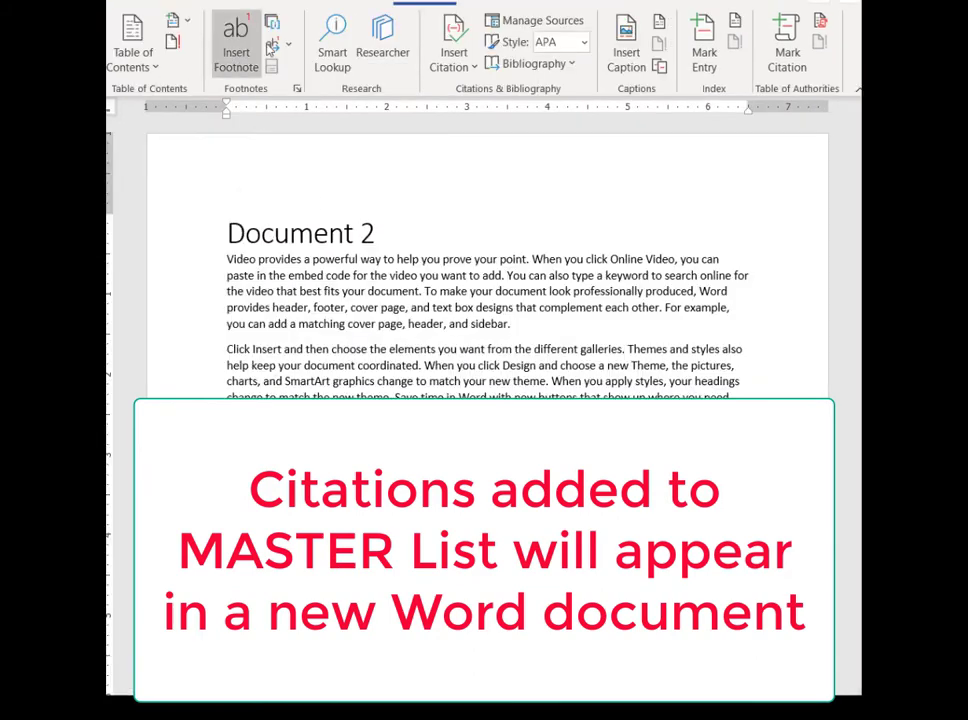
pyautogui.click(508, 28)
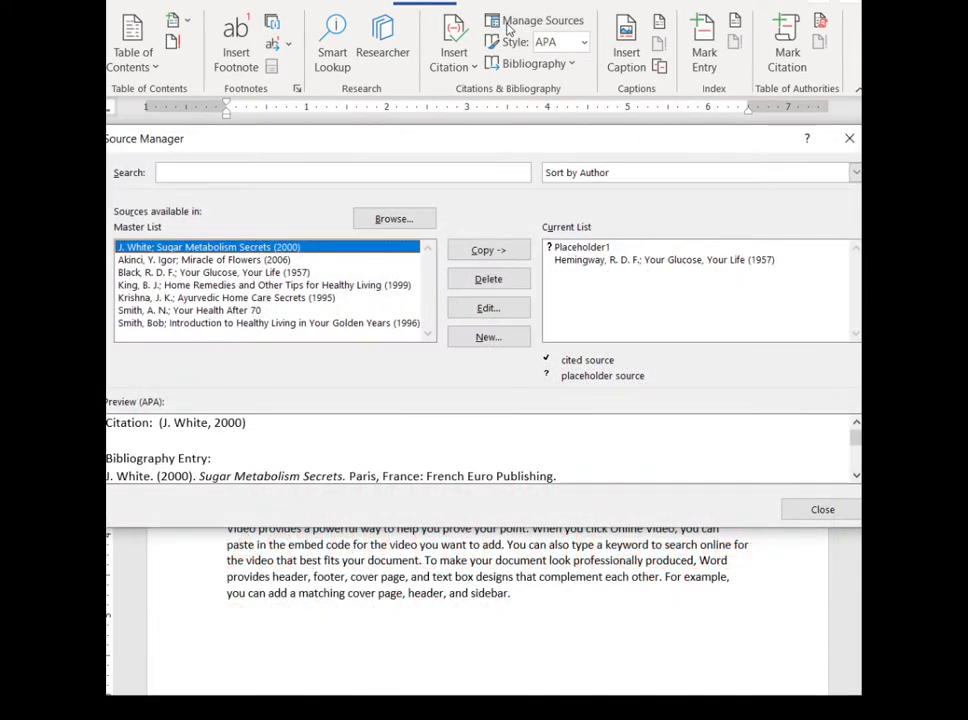
pyautogui.click(146, 262)
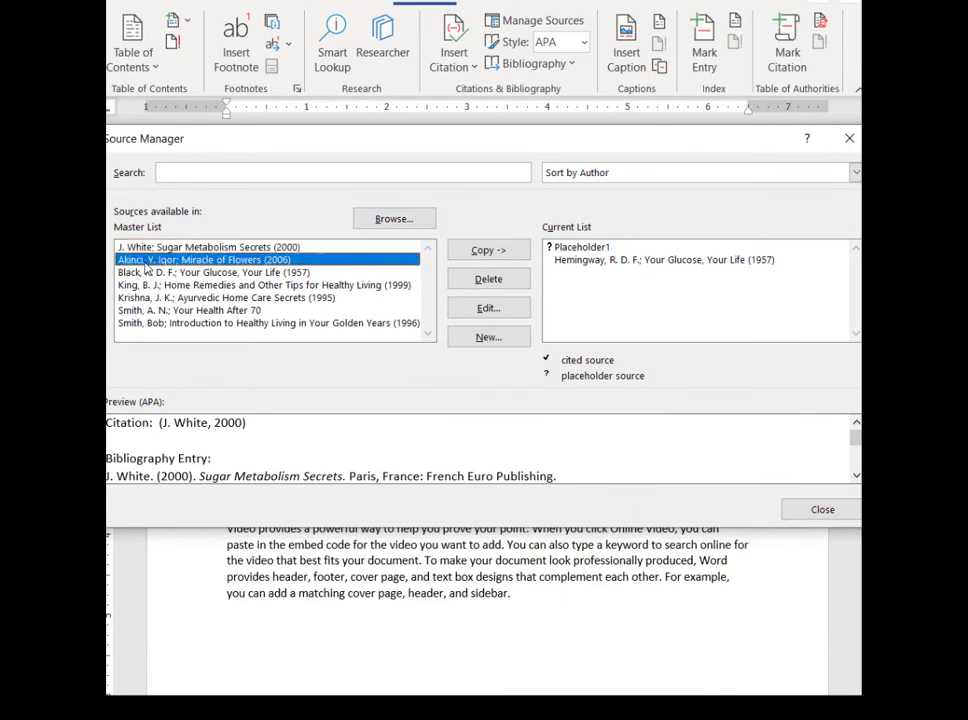
pyautogui.click(490, 253)
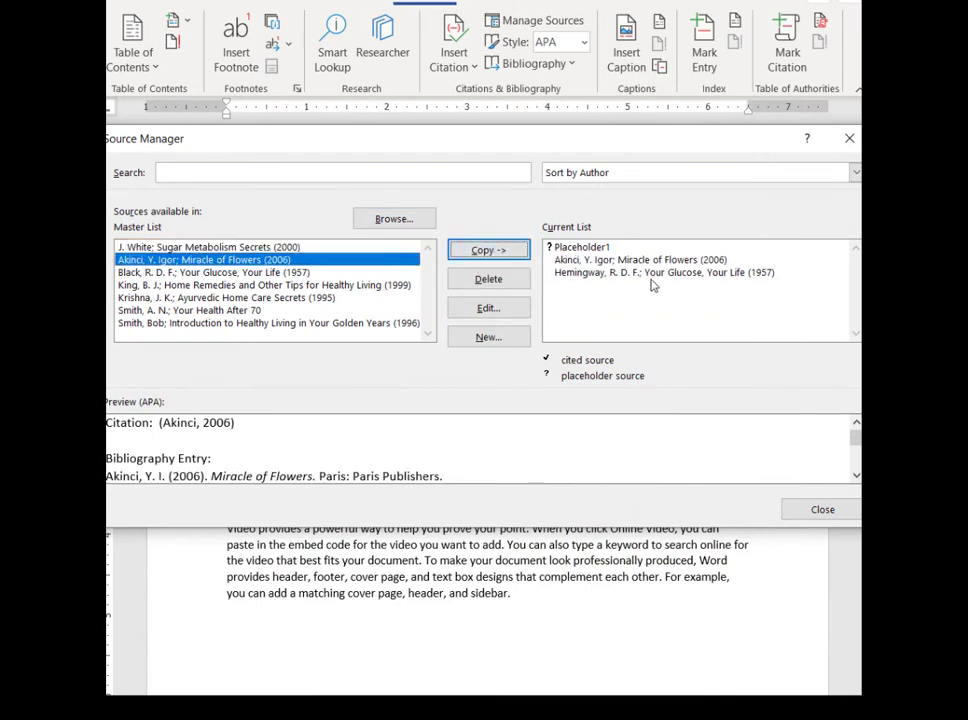
pyautogui.click(823, 511)
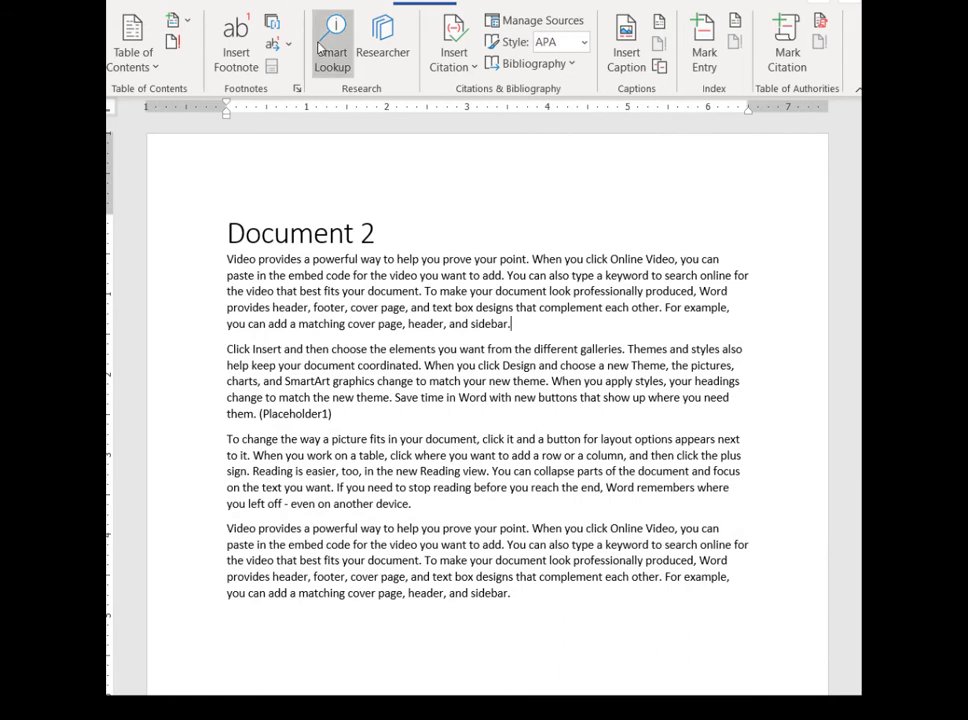
# Cite the Miracle of Flowers source at the end of the first paragraph and insert a plain bibliography.
pyautogui.click(458, 64)
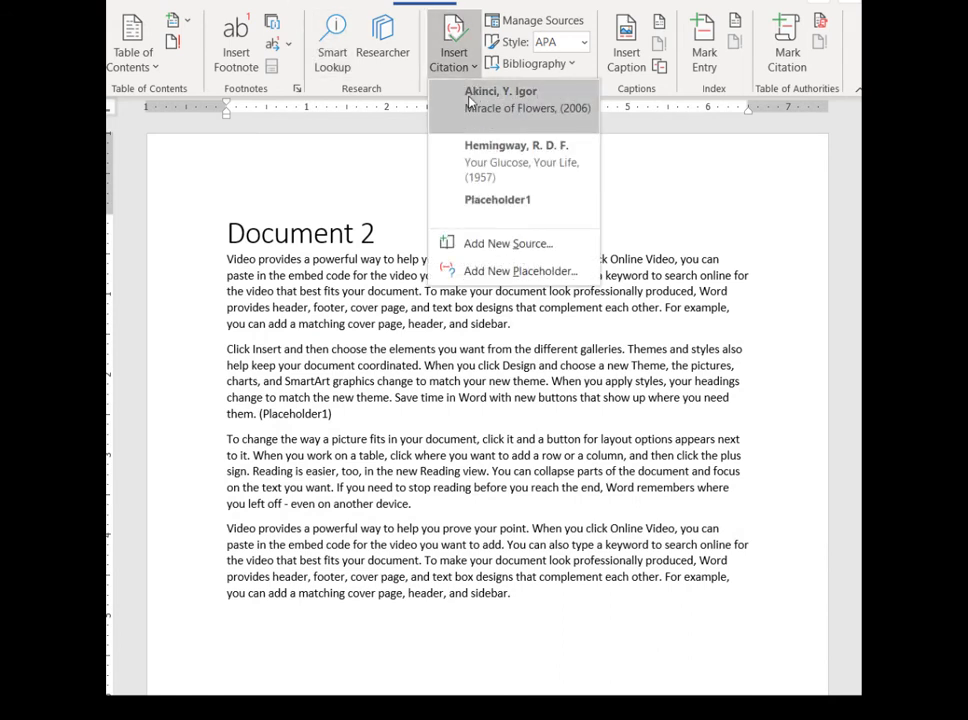
pyautogui.click(458, 102)
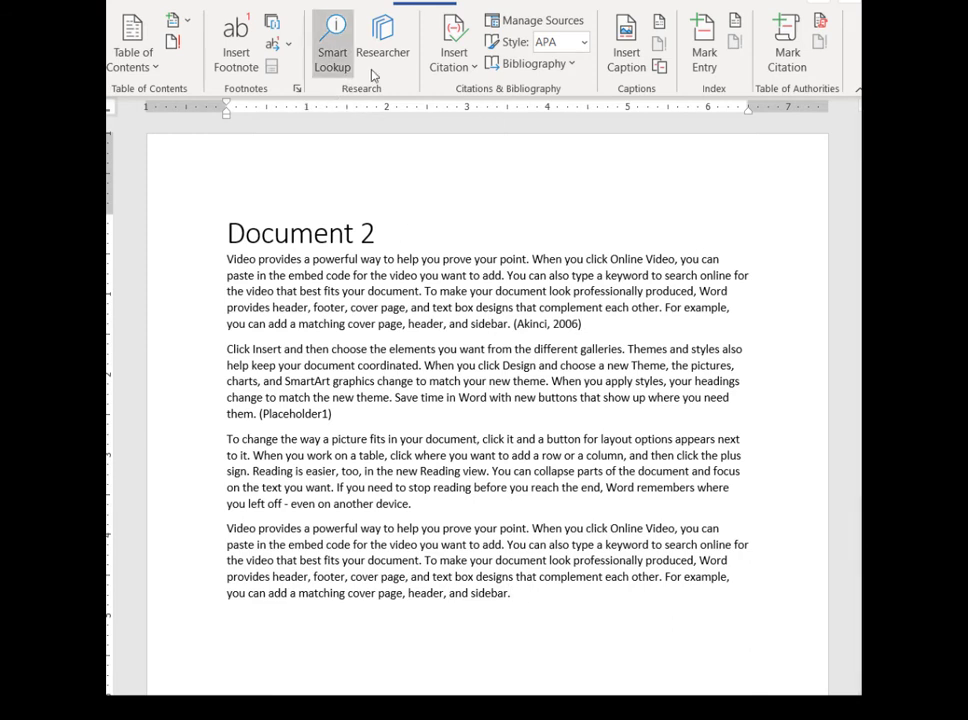
pyautogui.click(543, 66)
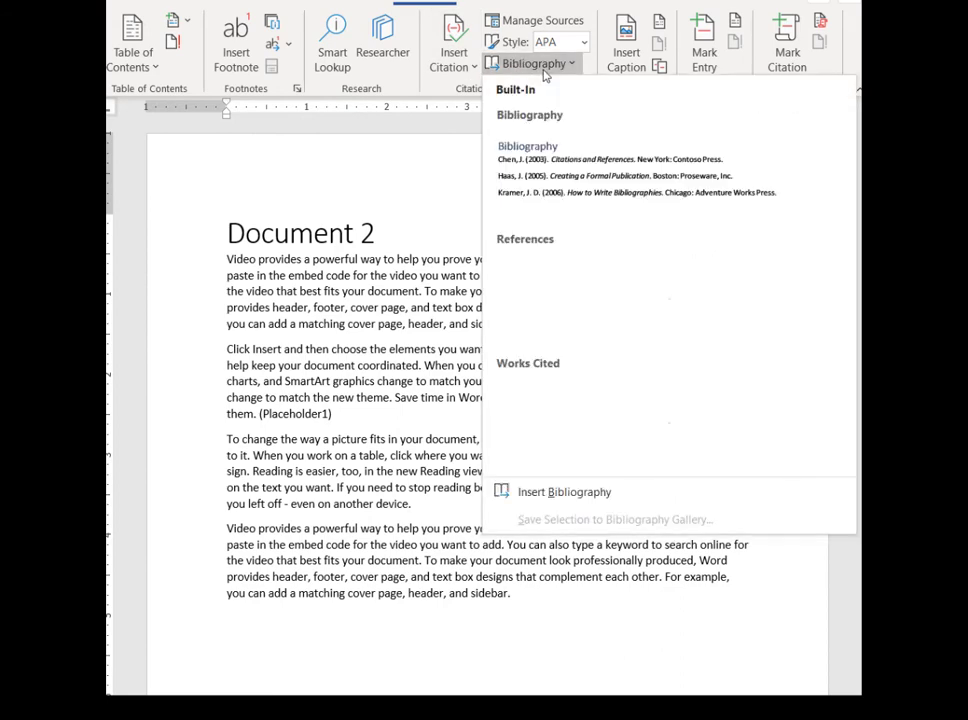
pyautogui.click(543, 501)
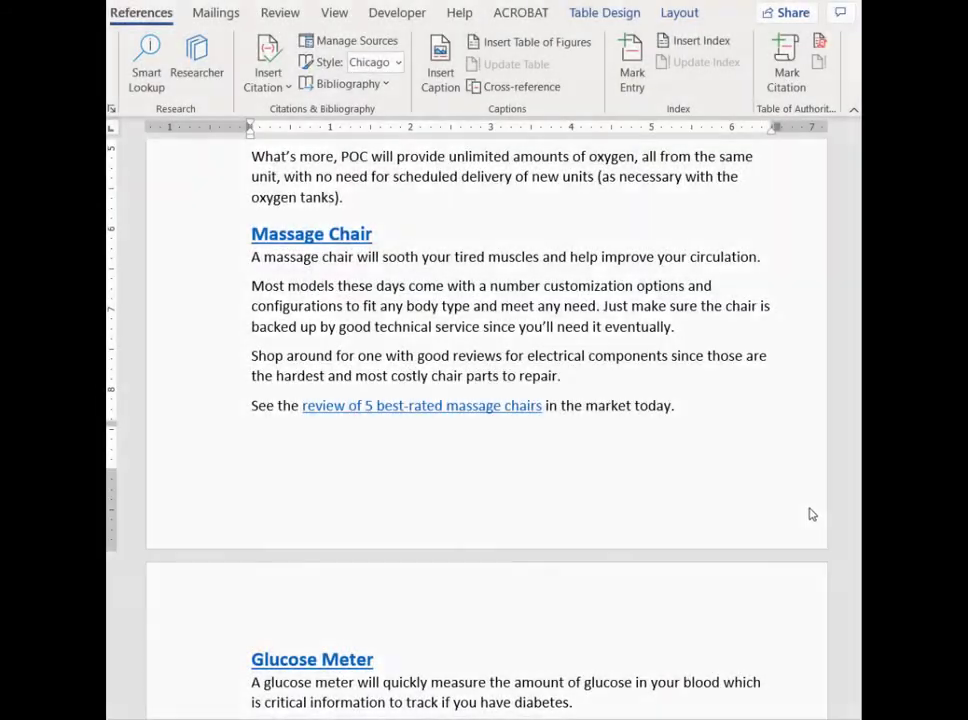
# In the home medical devices document, cite Introduction to Healthy Living in Your Golden Years after "you'll need it eventually." in the Massage Chair section.
pyautogui.click(699, 334)
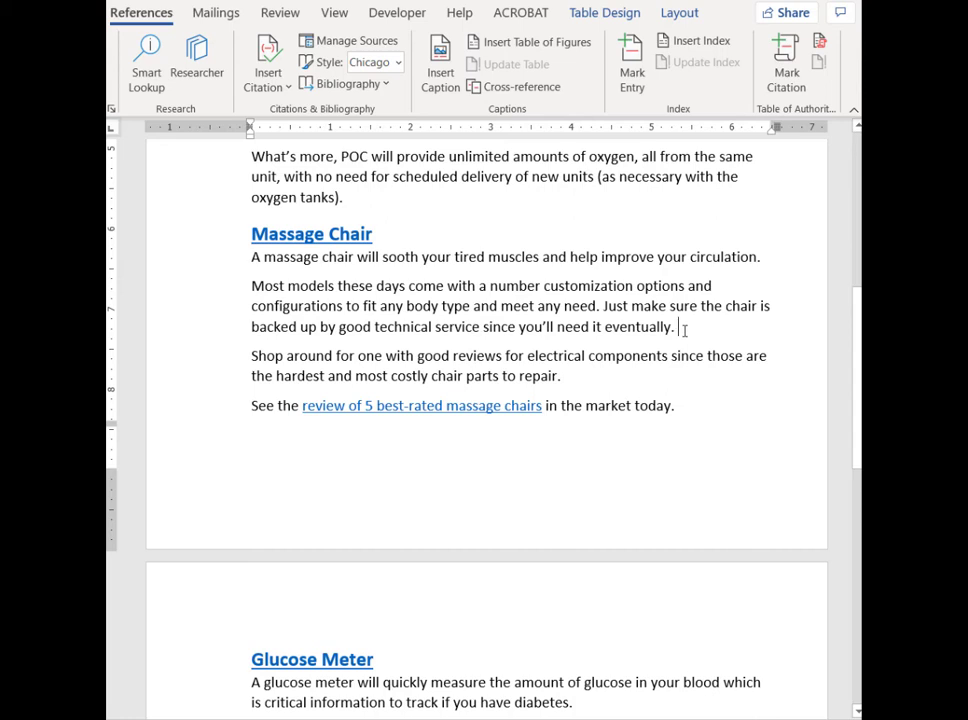
pyautogui.click(281, 90)
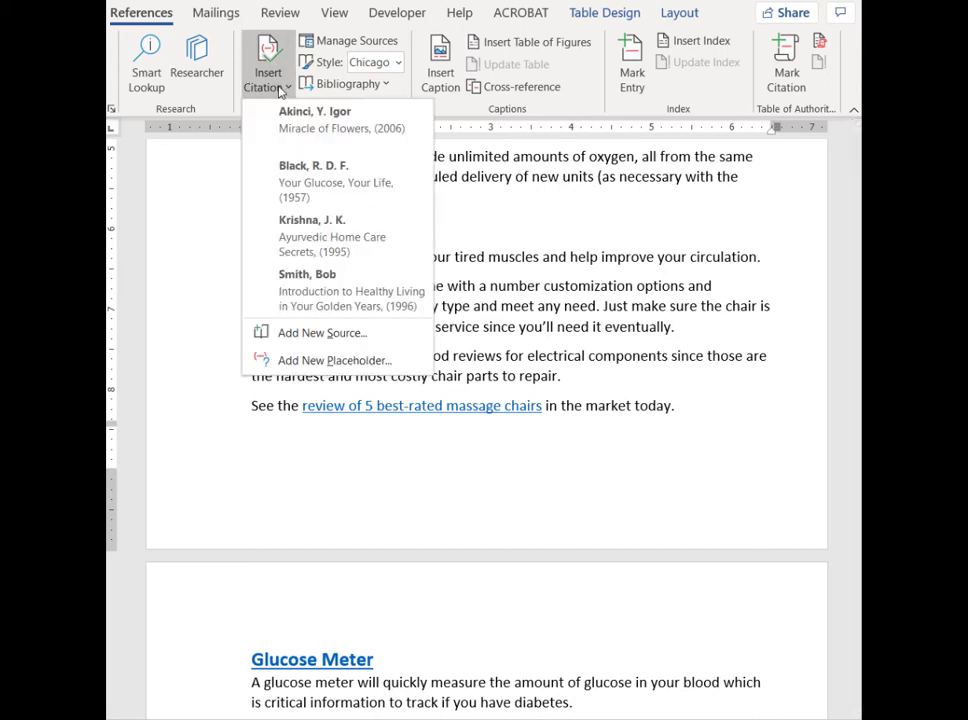
pyautogui.click(335, 293)
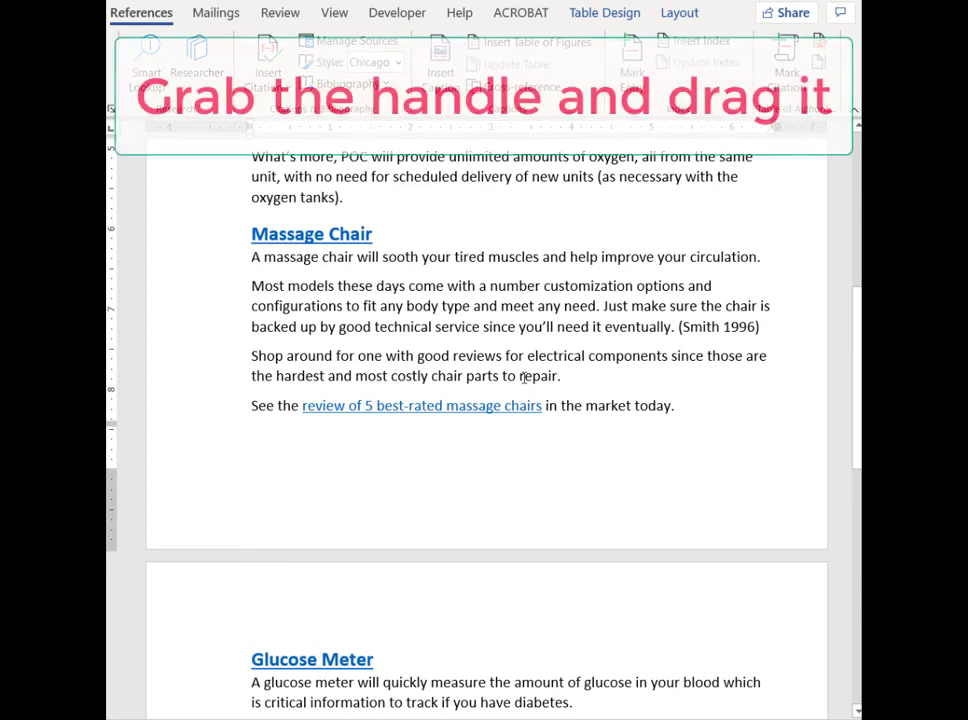
# Move the 1996 citation in the Massage Chair section to the end of the paragraph ending "chair parts to repair.".
pyautogui.click(714, 327)
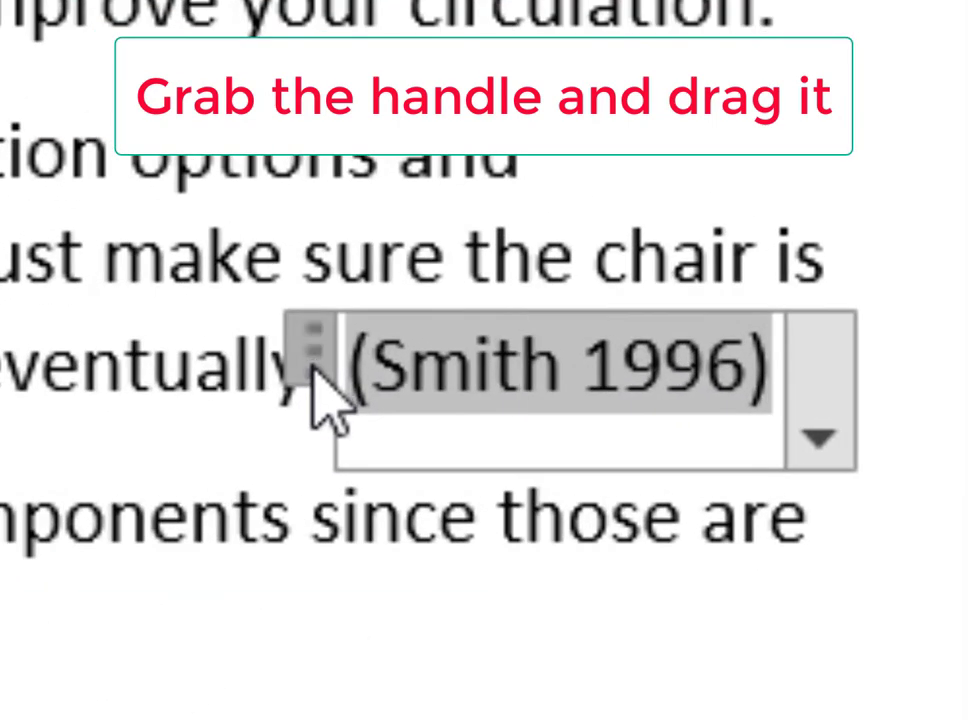
pyautogui.moveTo(311, 372); pyautogui.dragTo(11, 624)
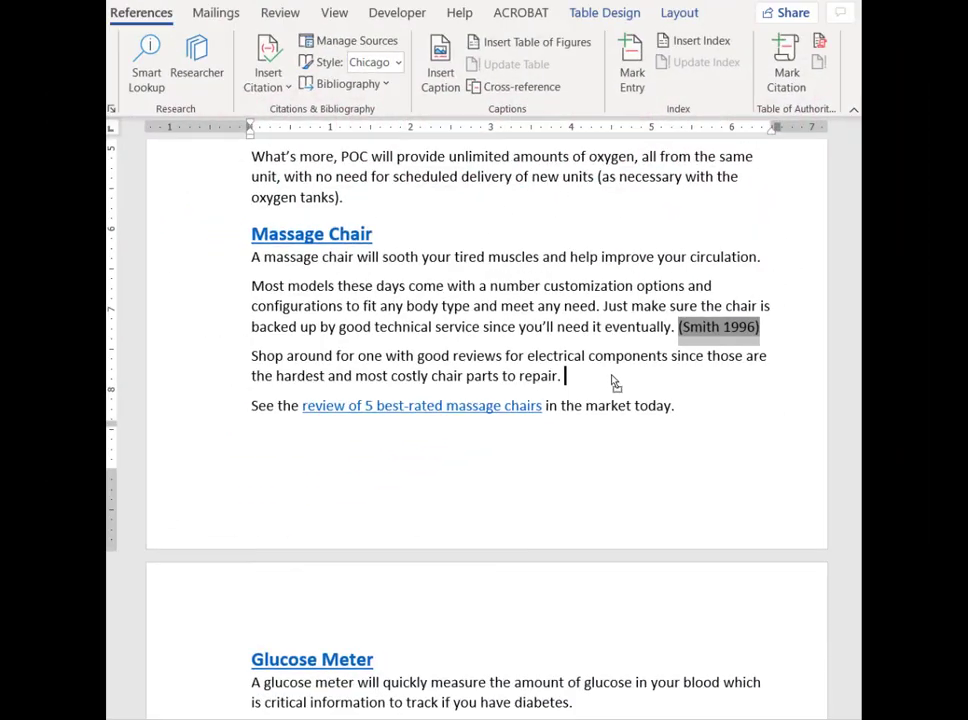
pyautogui.moveTo(613, 382); pyautogui.dragTo(570, 385)
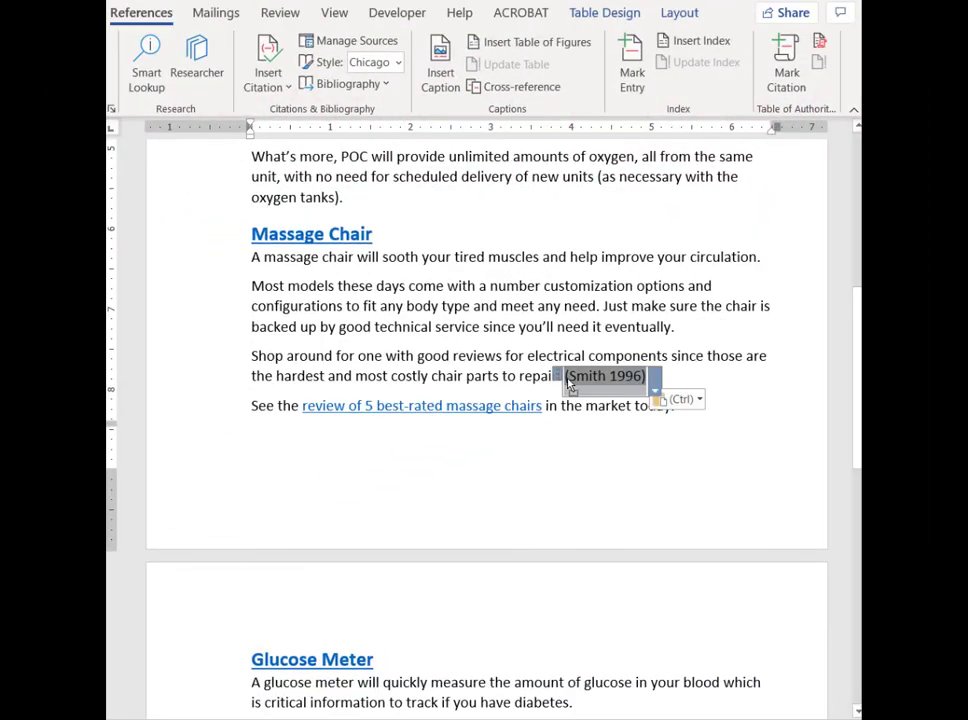
pyautogui.click(692, 377)
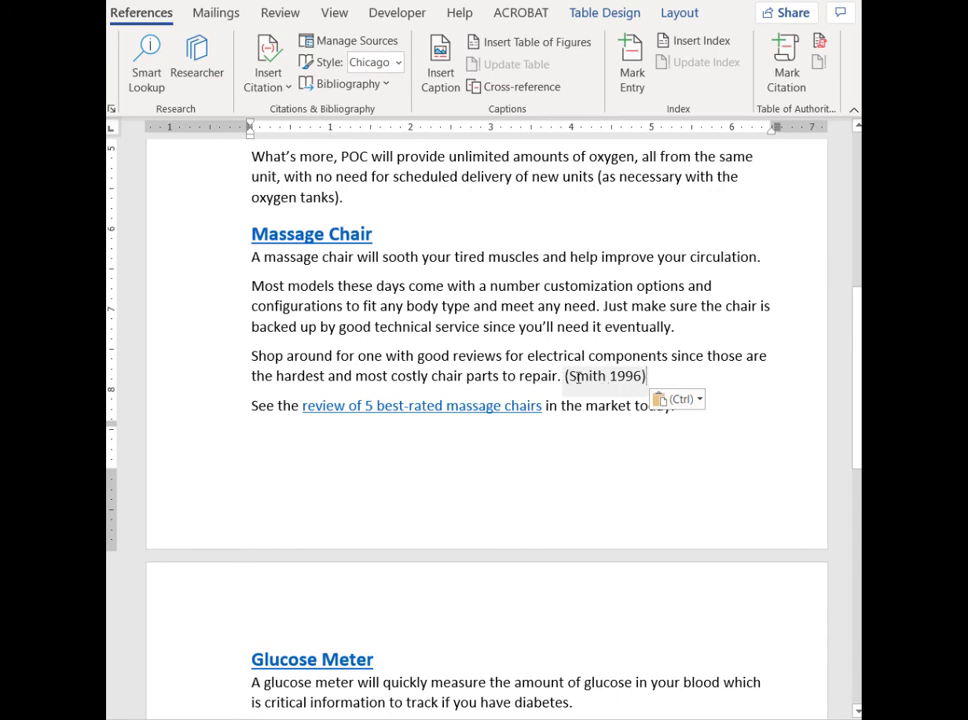
# Delete the 1996 citation after "chair parts to repair." and undo the deletion.
pyautogui.click(575, 377)
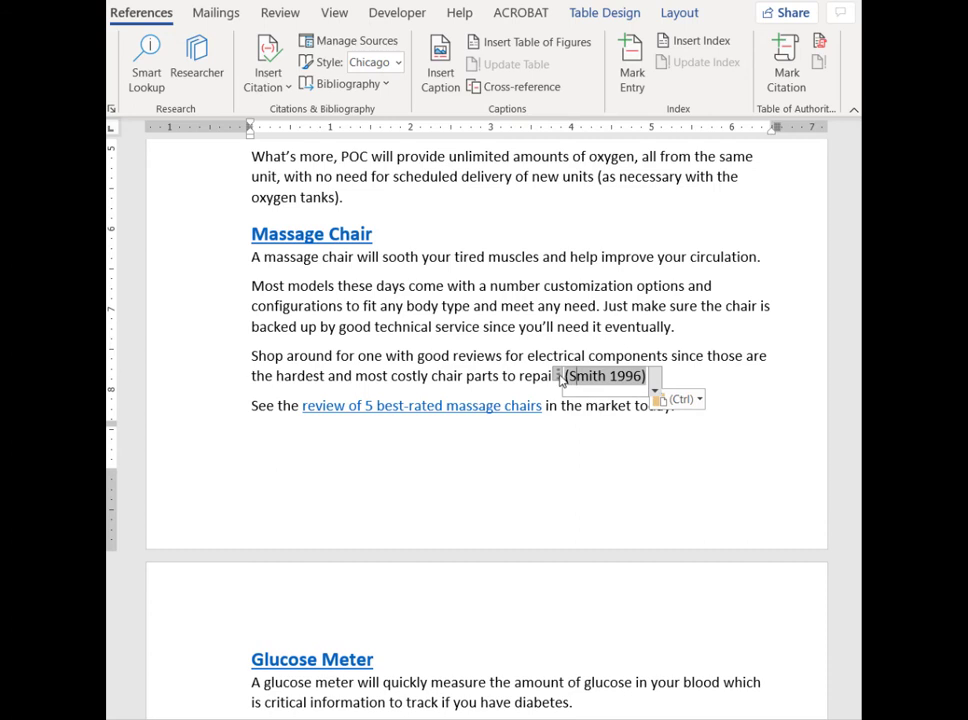
pyautogui.click(558, 377)
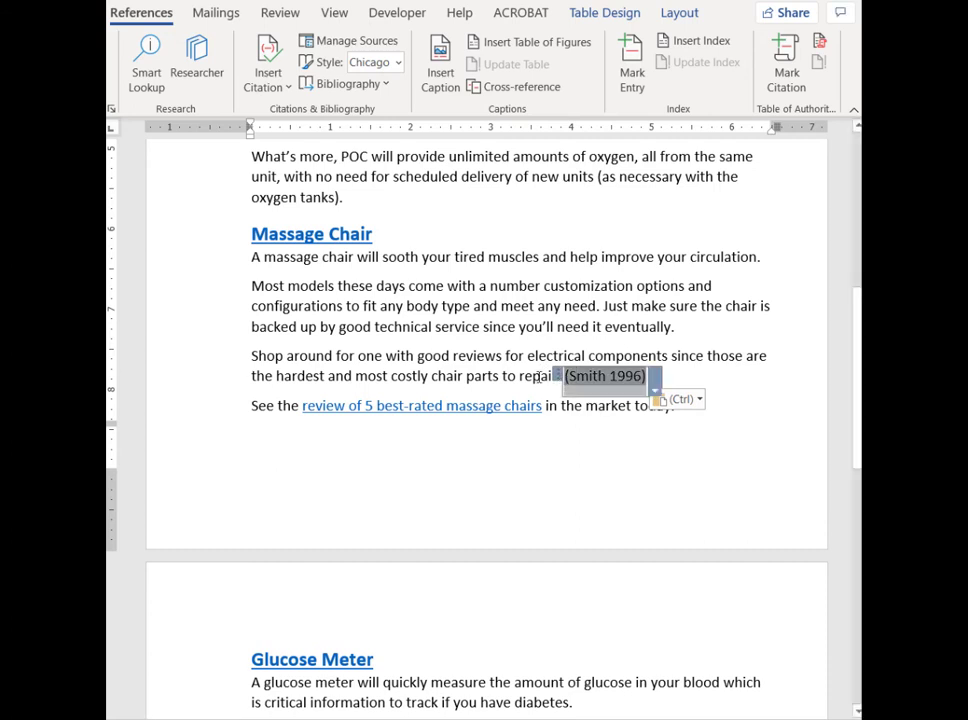
pyautogui.press('Delete')
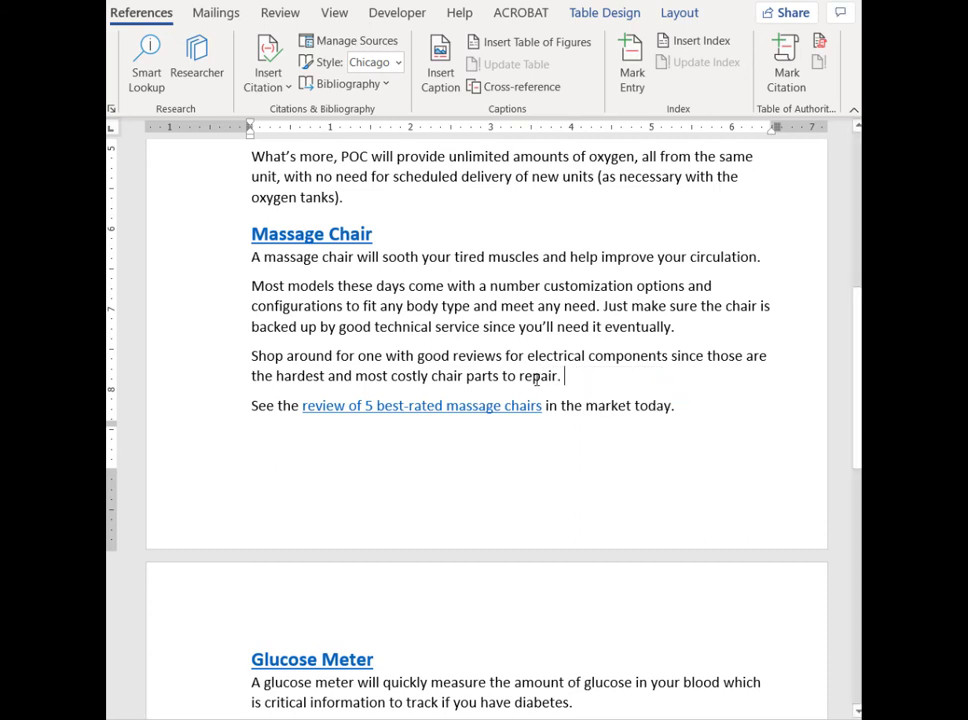
pyautogui.hotkey('ctrl', 'z')
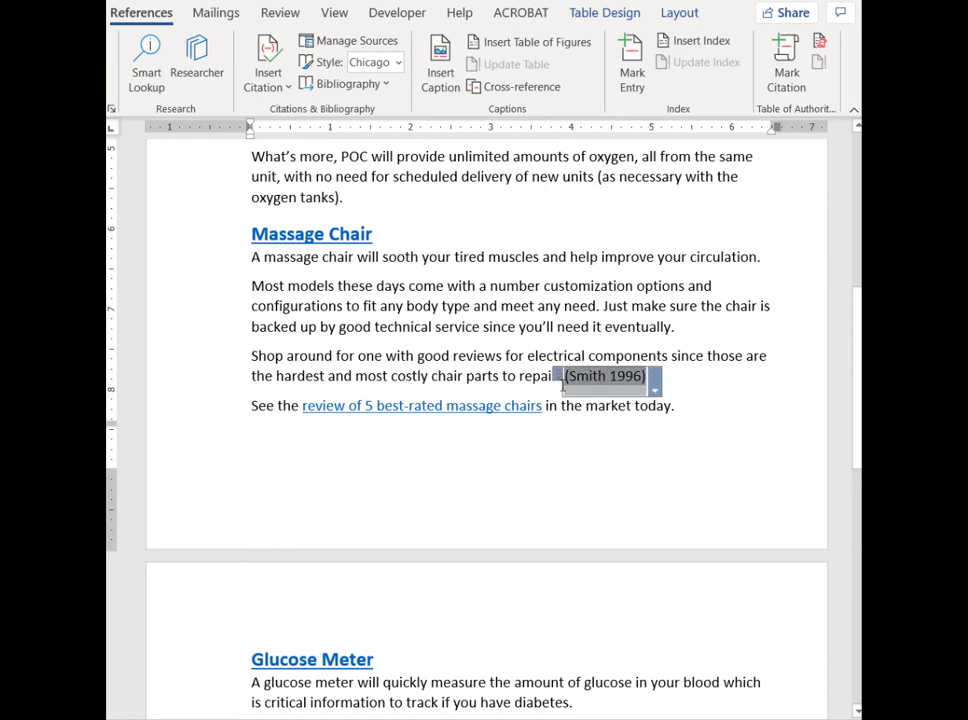
pyautogui.click(685, 373)
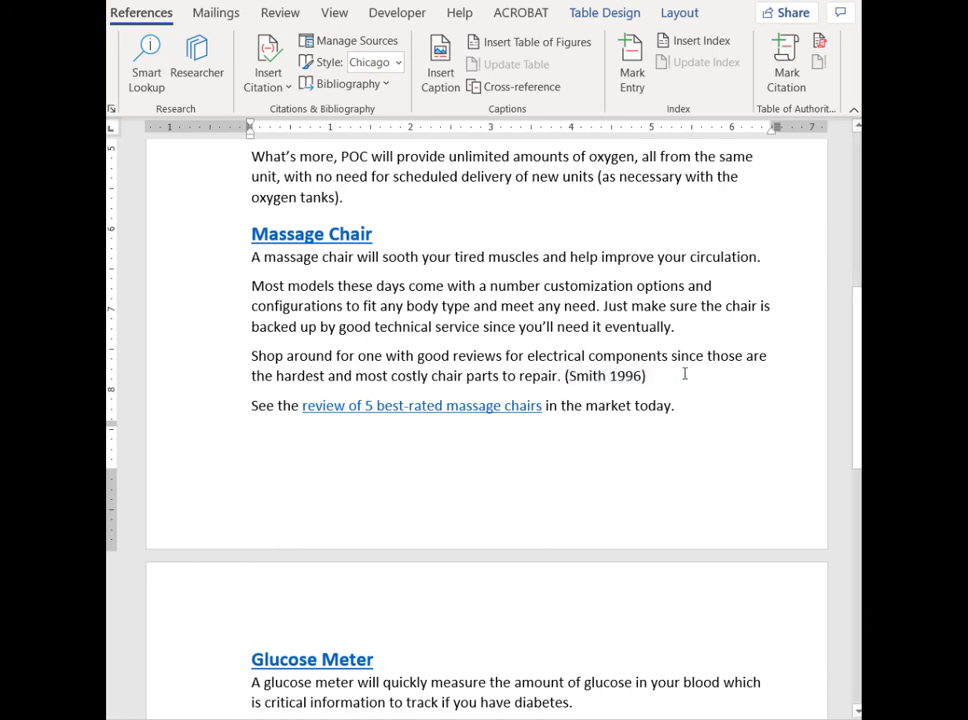
# Check the bibliography, and update the citations and bibliography from the 1996 citation in the Massage Chair section.
pyautogui.moveTo(858, 362); pyautogui.dragTo(810, 537)
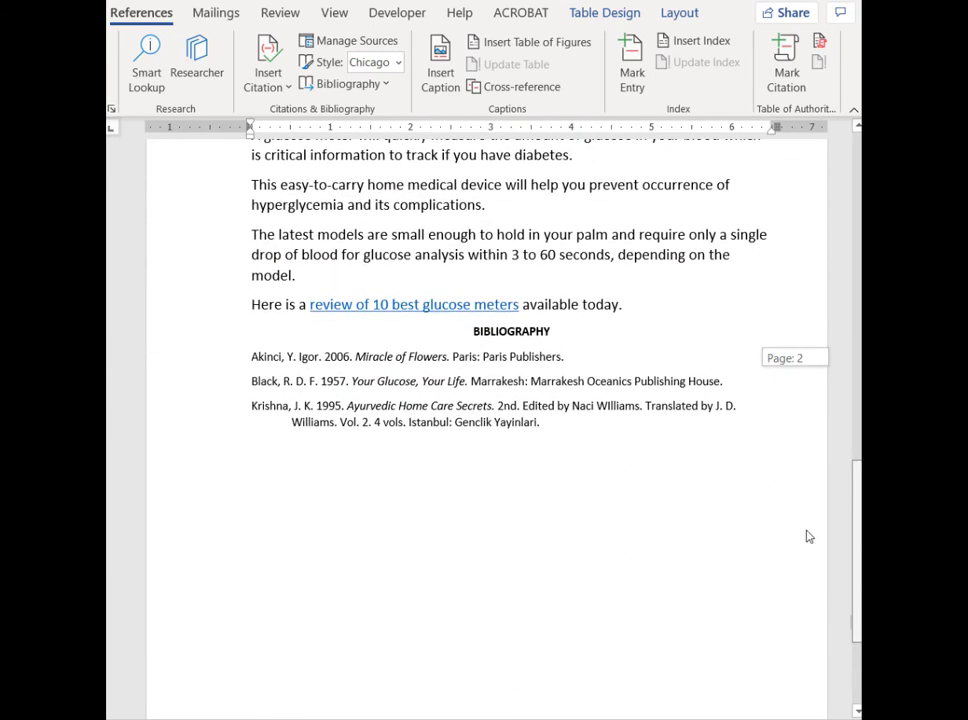
pyautogui.moveTo(810, 537); pyautogui.dragTo(790, 376)
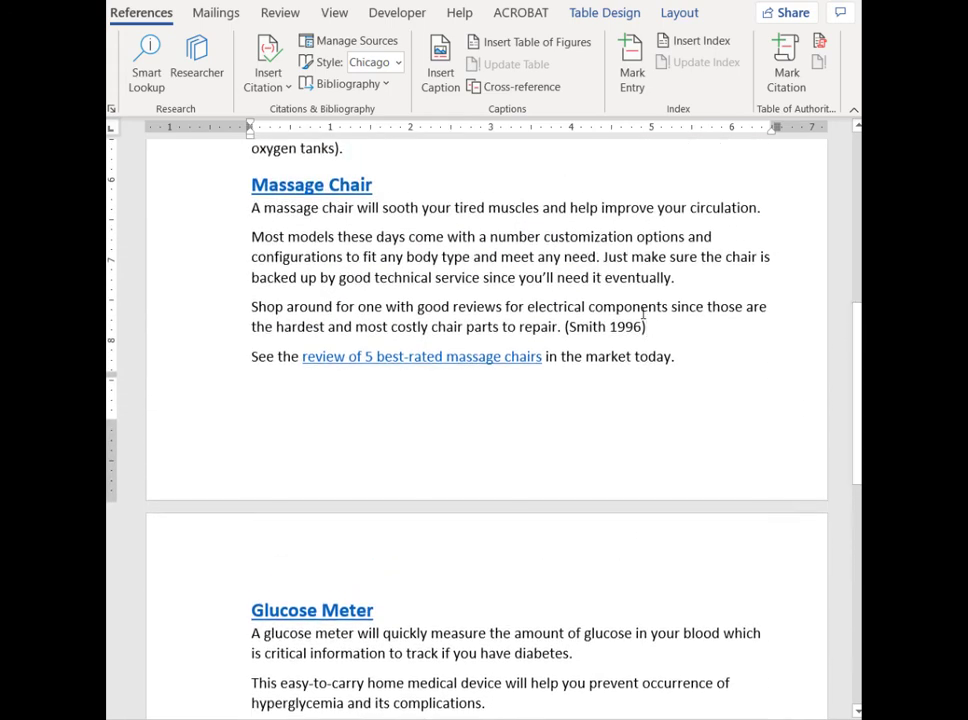
pyautogui.click(636, 324)
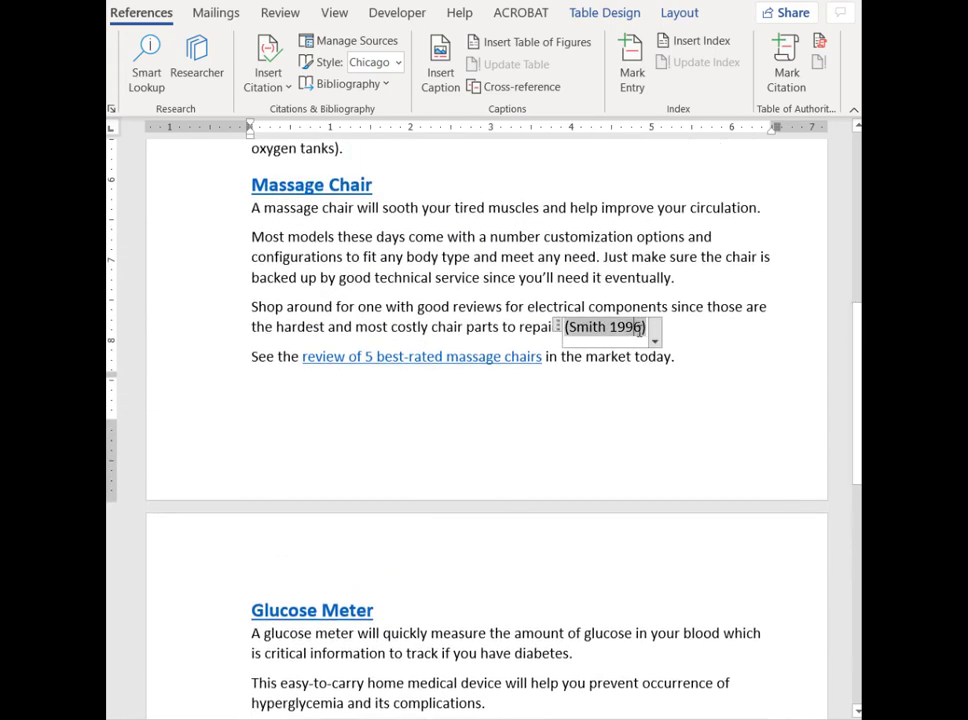
pyautogui.click(655, 343)
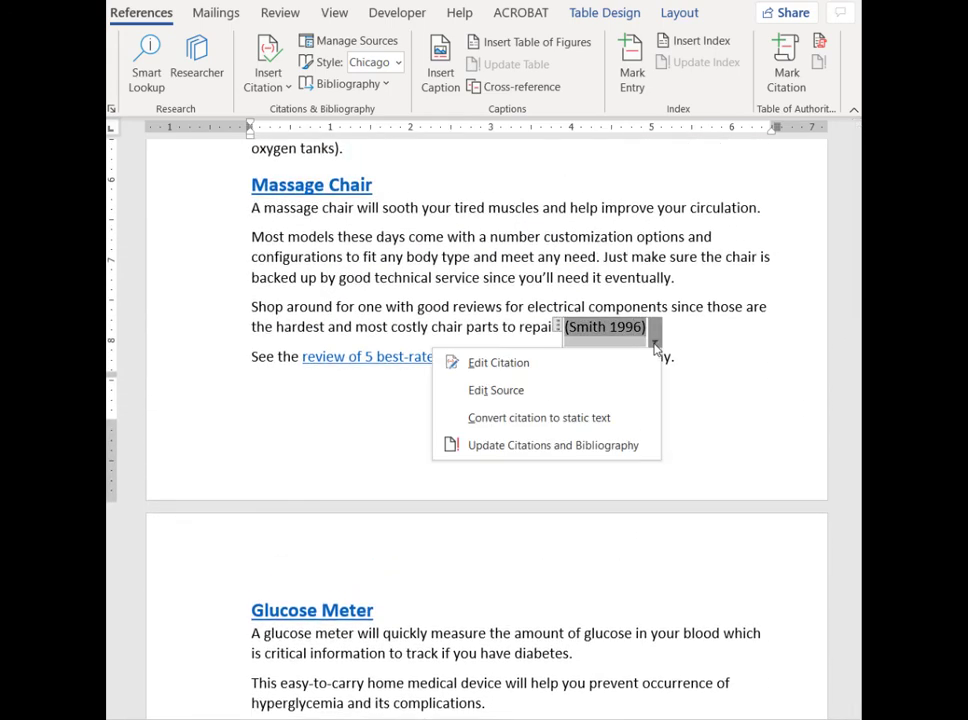
pyautogui.click(585, 447)
pyautogui.scroll(-5, 668, 564)
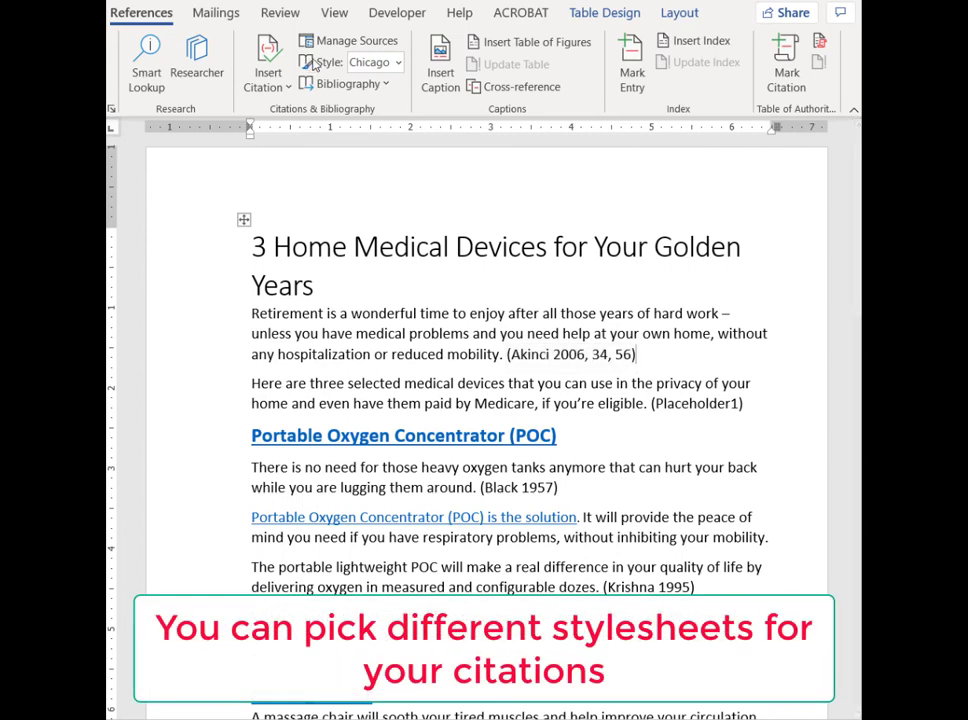
# Change the citation style to APA Sixth Edition and switch it back to Chicago Sixteenth Edition.
pyautogui.click(398, 64)
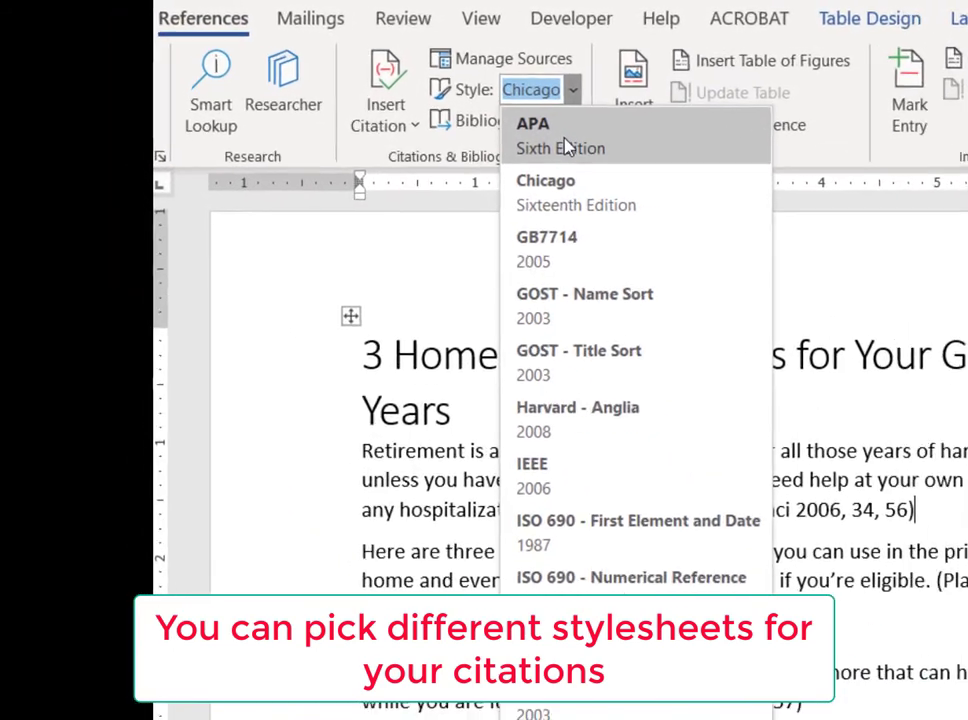
pyautogui.press('Escape')
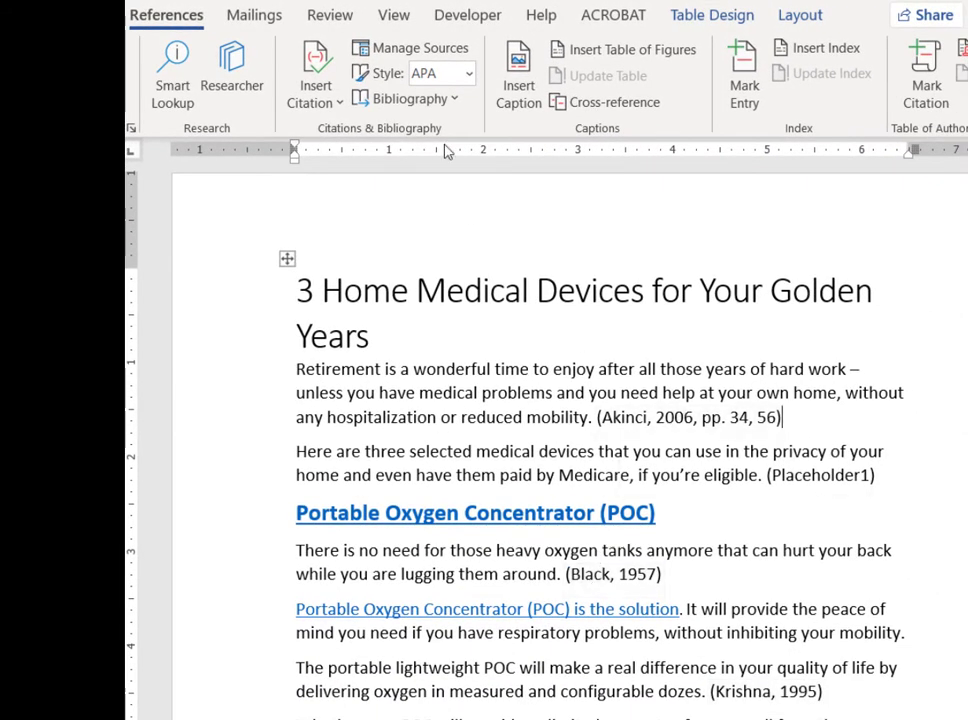
pyautogui.click(467, 75)
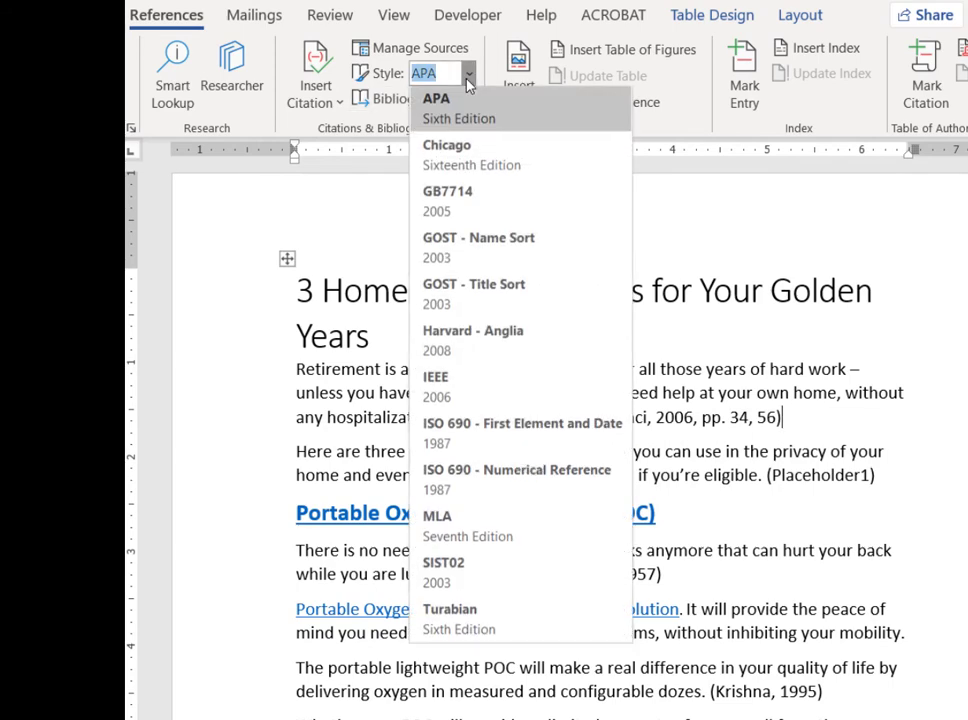
pyautogui.click(446, 160)
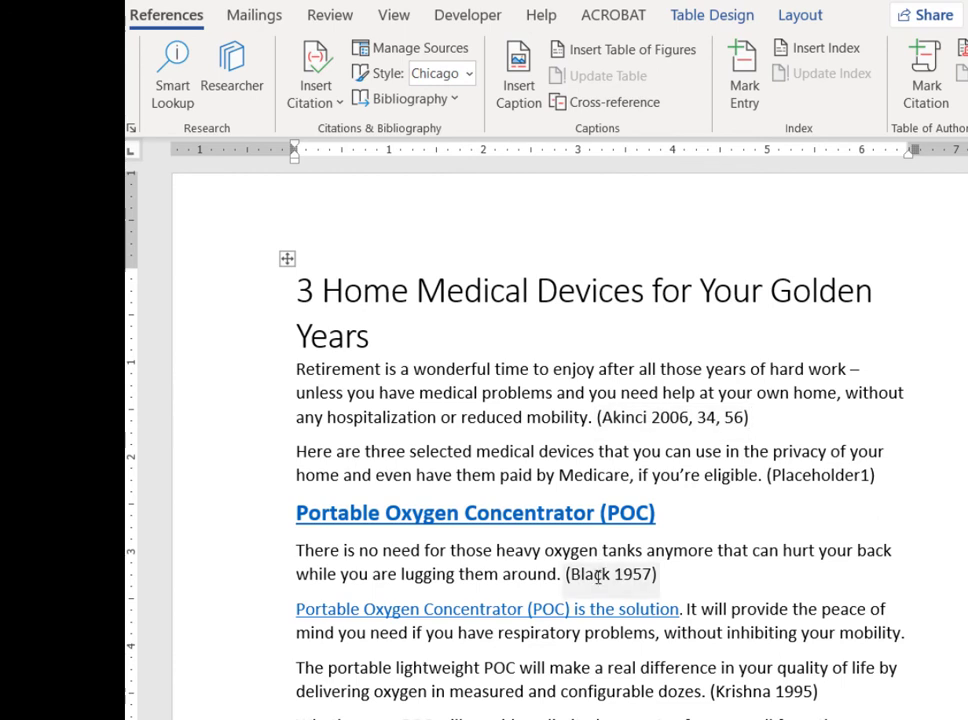
# Add the Your Glucose, Your Life and Ayurvedic Home Care Secrets sources to the existing citation after "reduced mobility.".
pyautogui.click(716, 422)
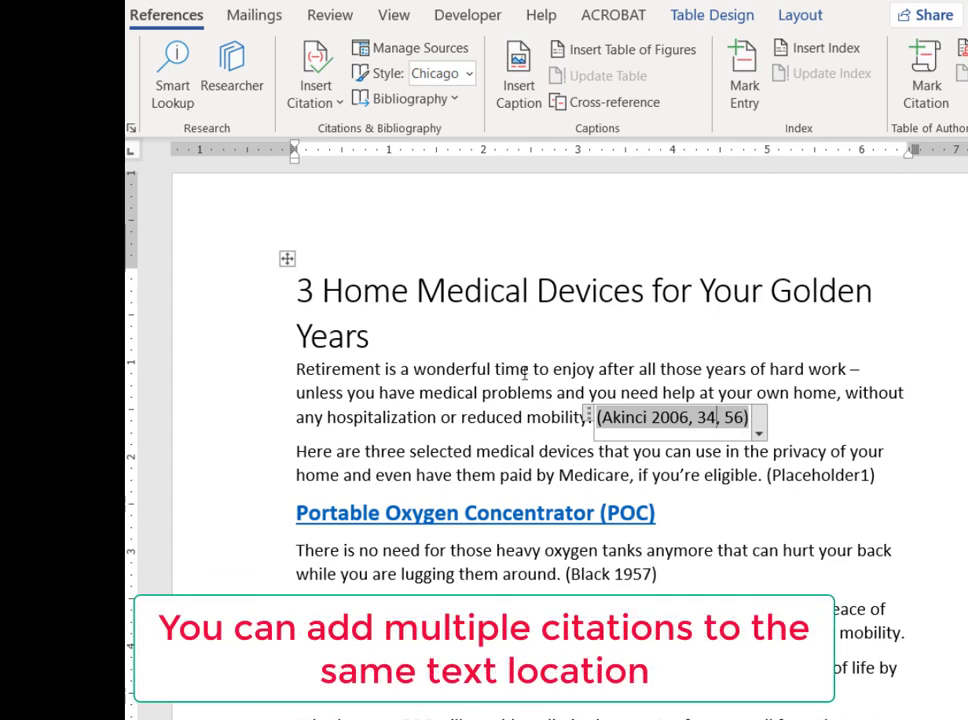
pyautogui.click(324, 97)
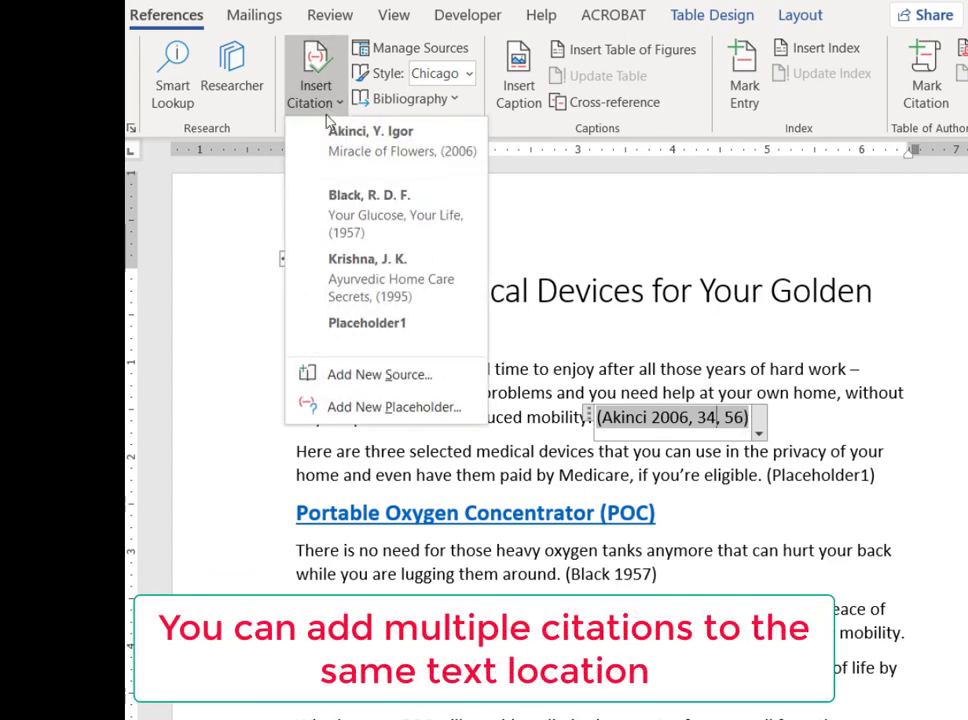
pyautogui.click(366, 215)
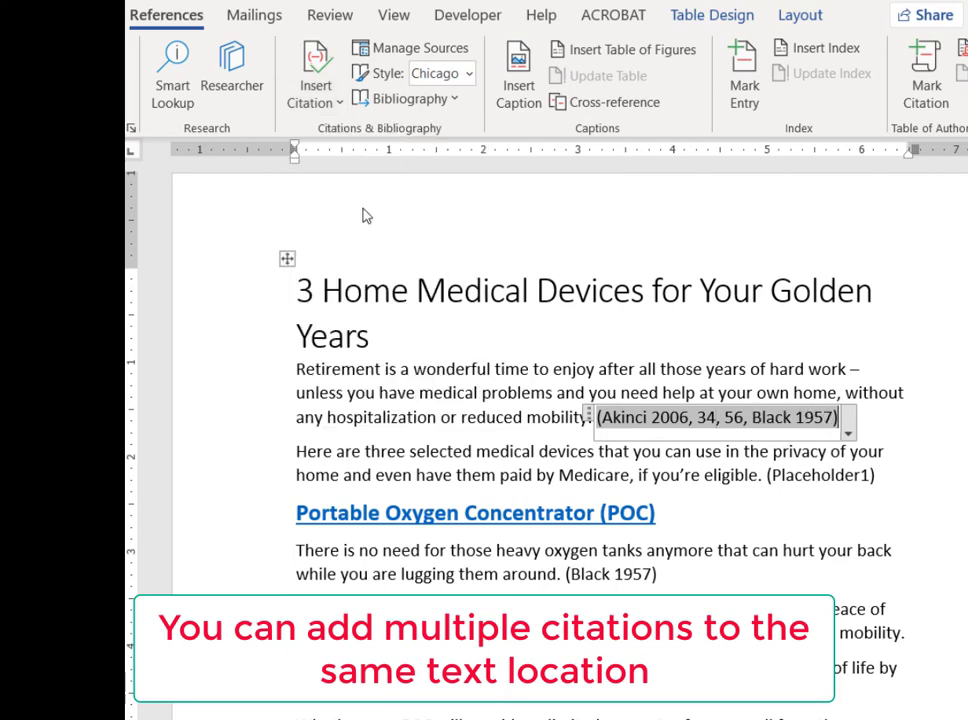
pyautogui.click(322, 105)
pyautogui.click(300, 290)
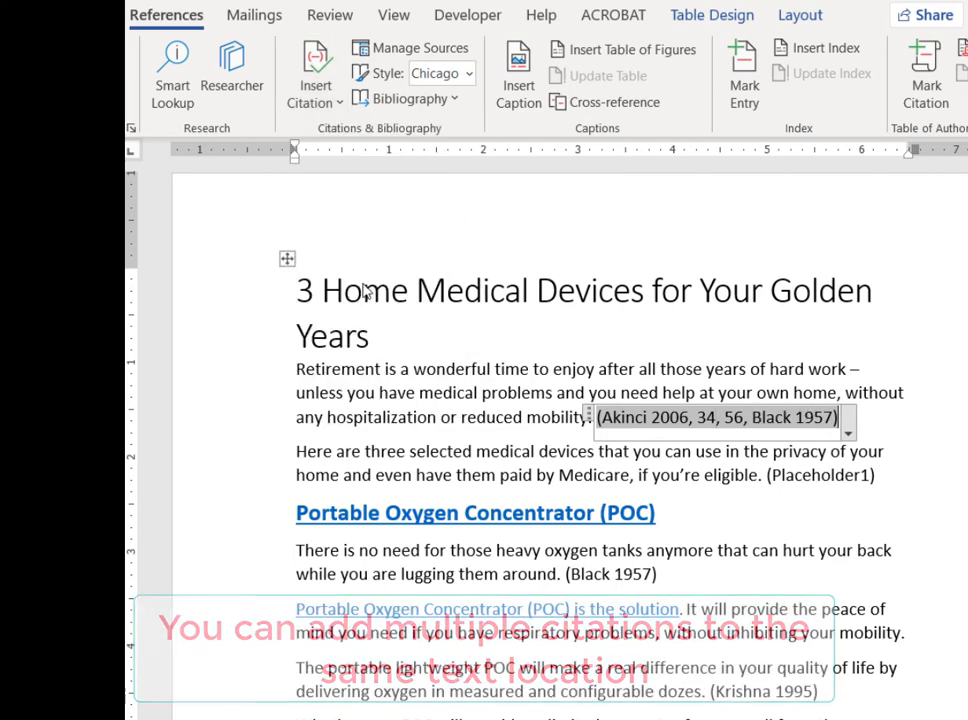
pyautogui.click(534, 443)
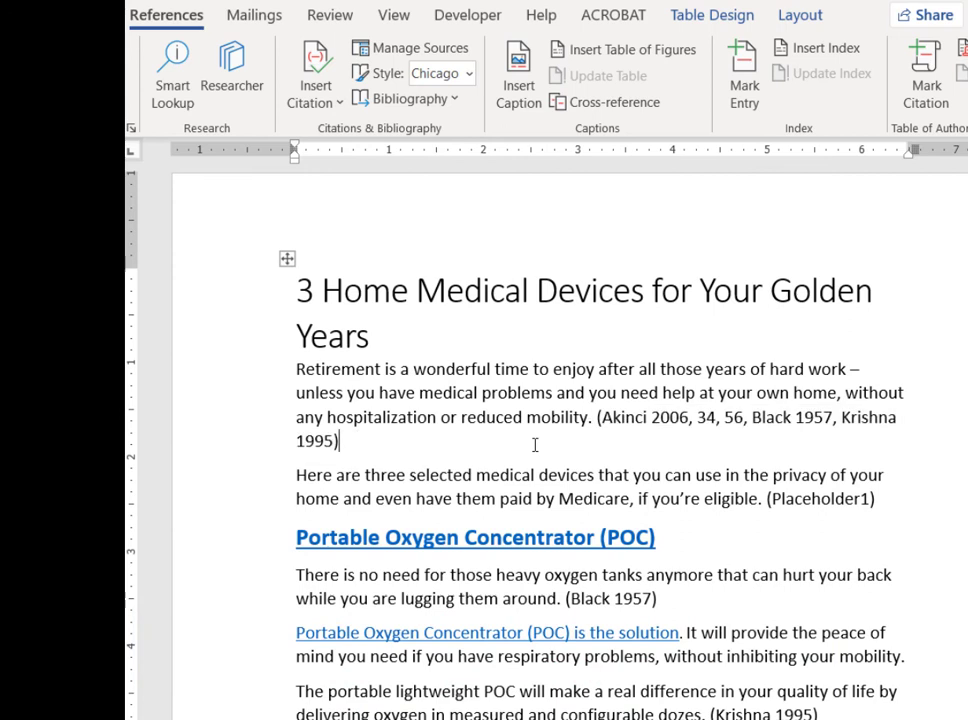